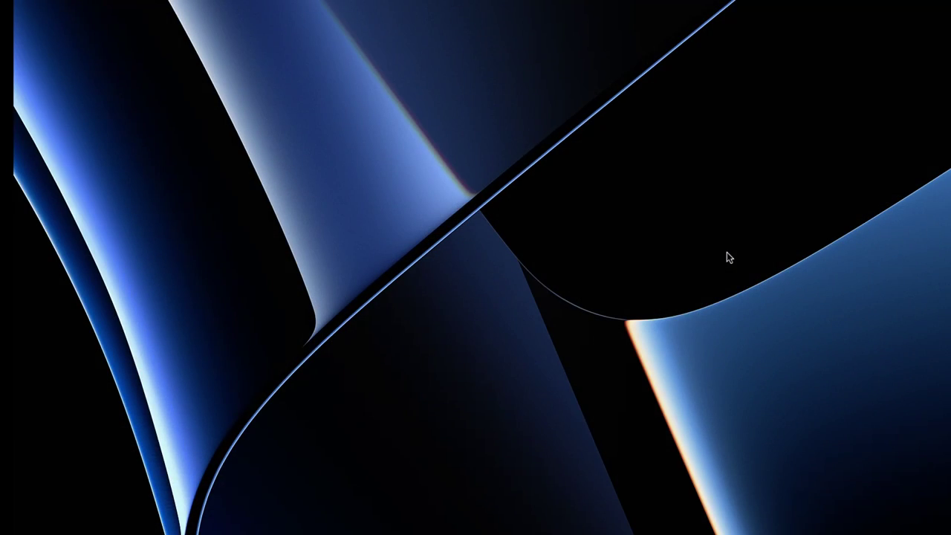
# Search Spotlight for 'webex' and launch Cisco Webex Meetings.
pyautogui.press('super+space')
pyautogui.write('webex')
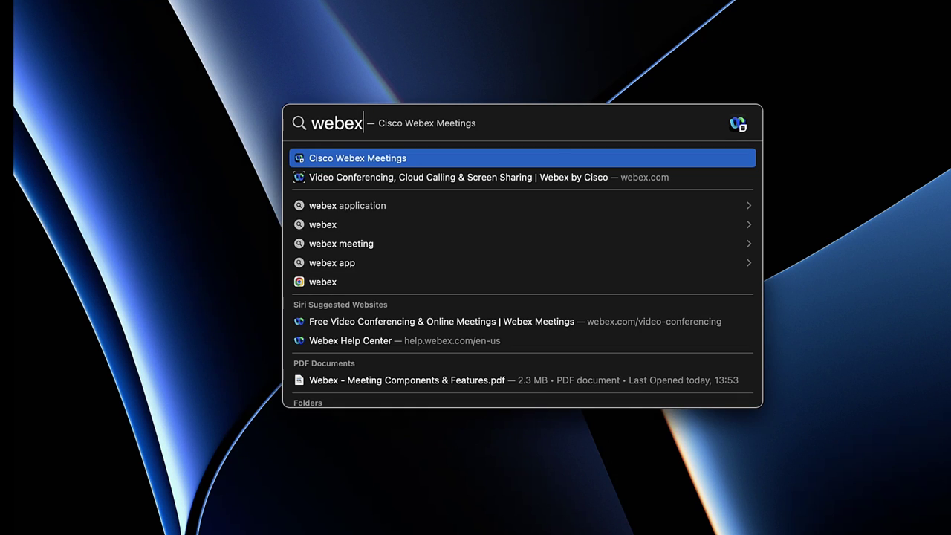
pyautogui.press('Return')
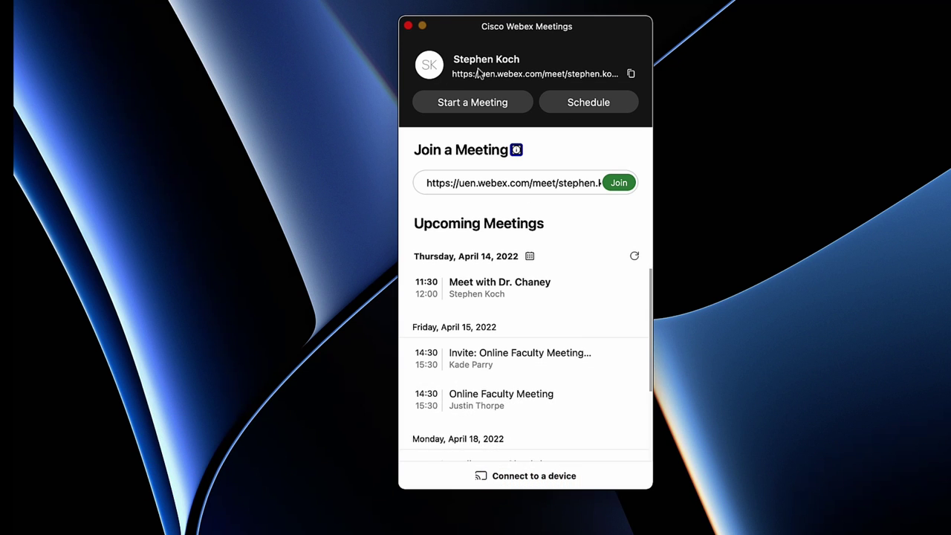
# Copy the personal room link and paste it into the Join a Meeting field.
pyautogui.click(630, 73)
pyautogui.click(440, 178)
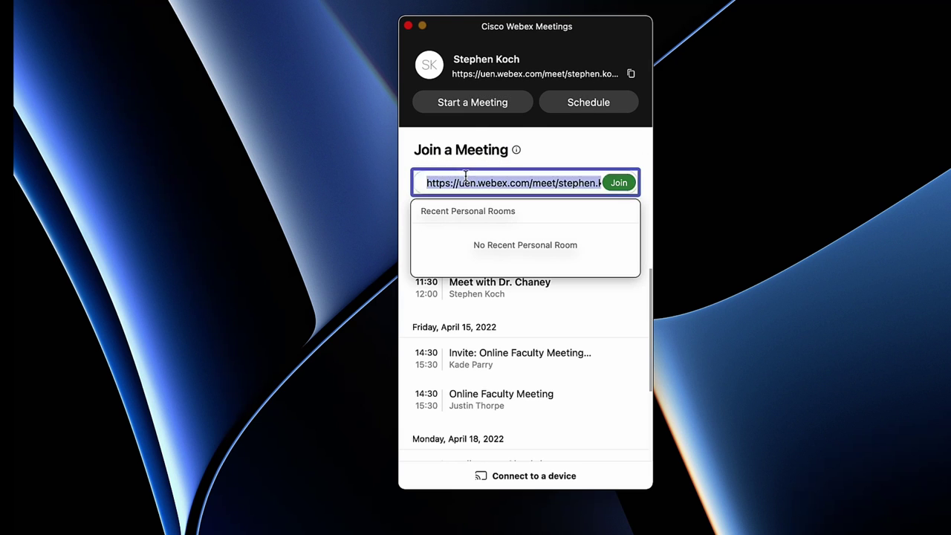
pyautogui.click(630, 73)
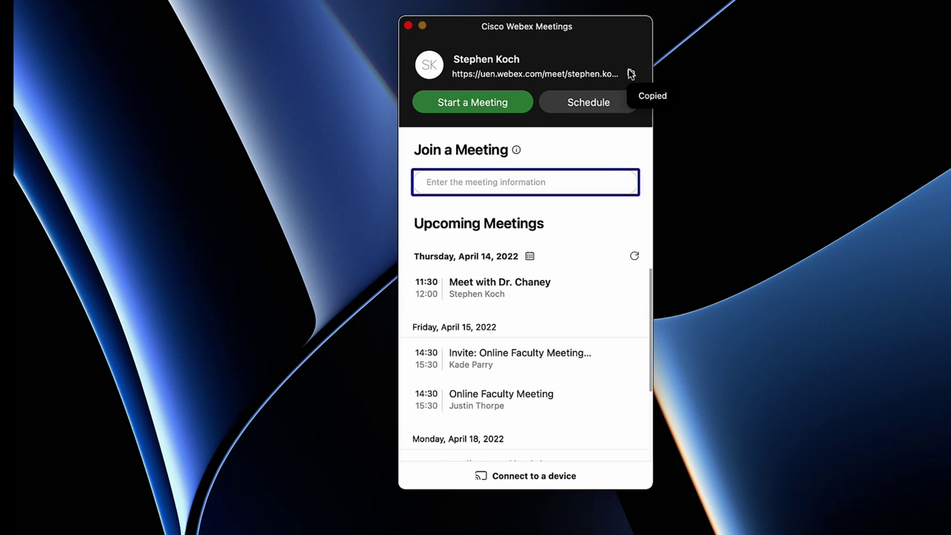
pyautogui.click(488, 178)
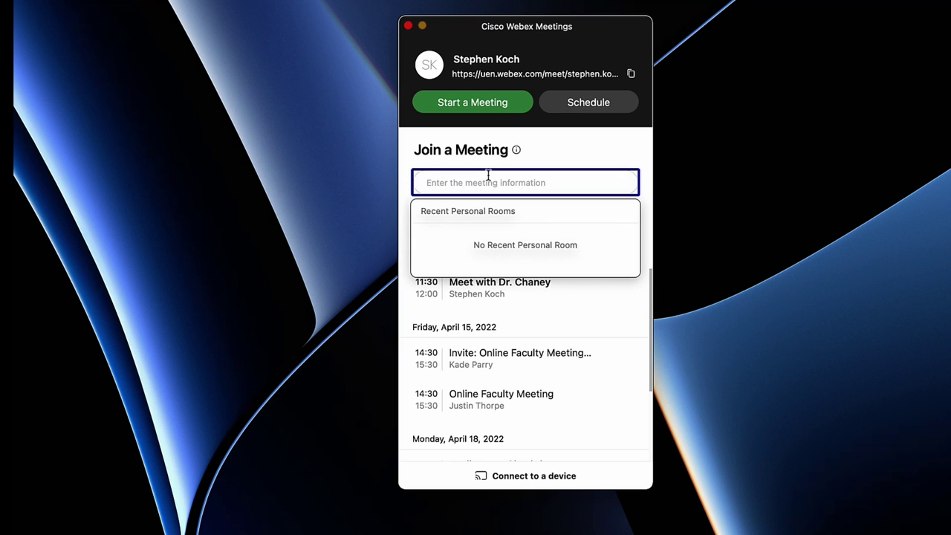
pyautogui.press('super+v')
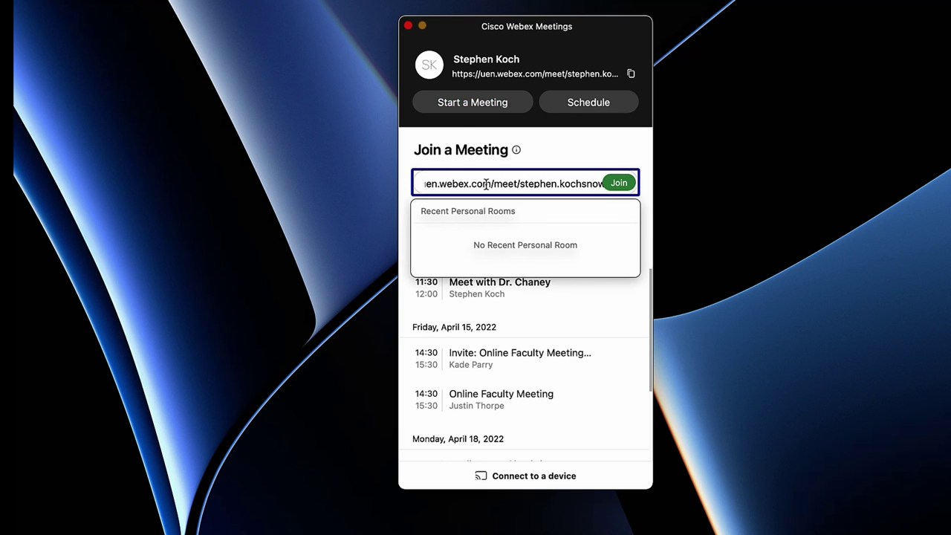
pyautogui.click(480, 195)
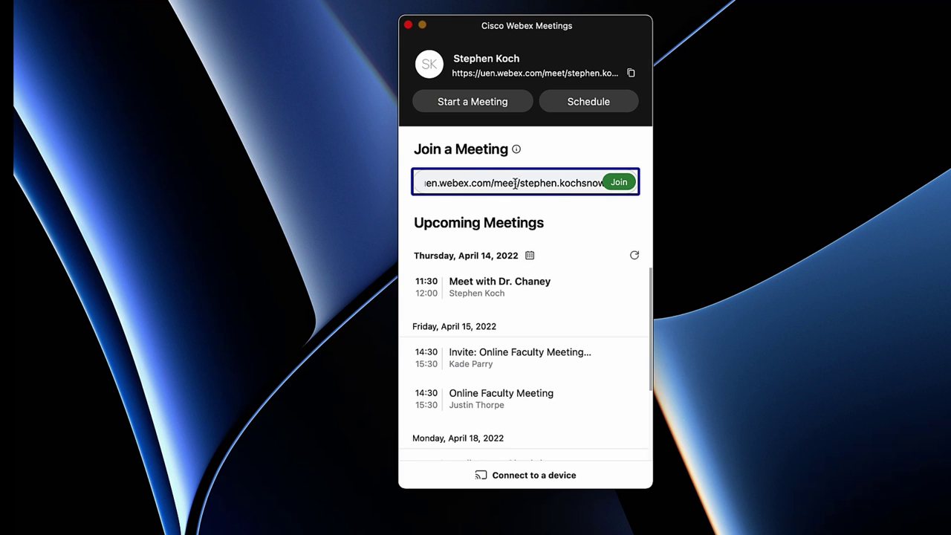
# Clear the pasted link from the Join field and copy the room link again.
pyautogui.press('super+a')
pyautogui.press('BackSpace')
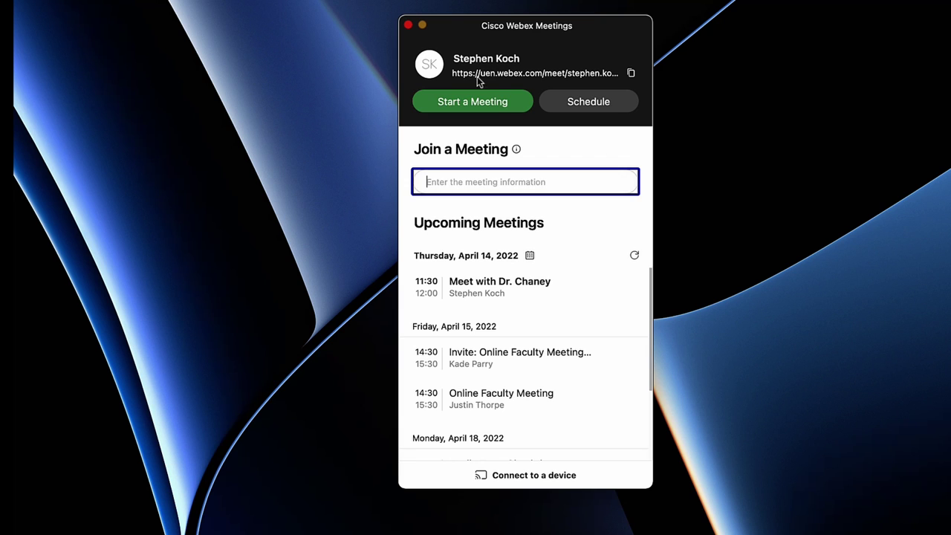
pyautogui.click(631, 74)
pyautogui.click(497, 176)
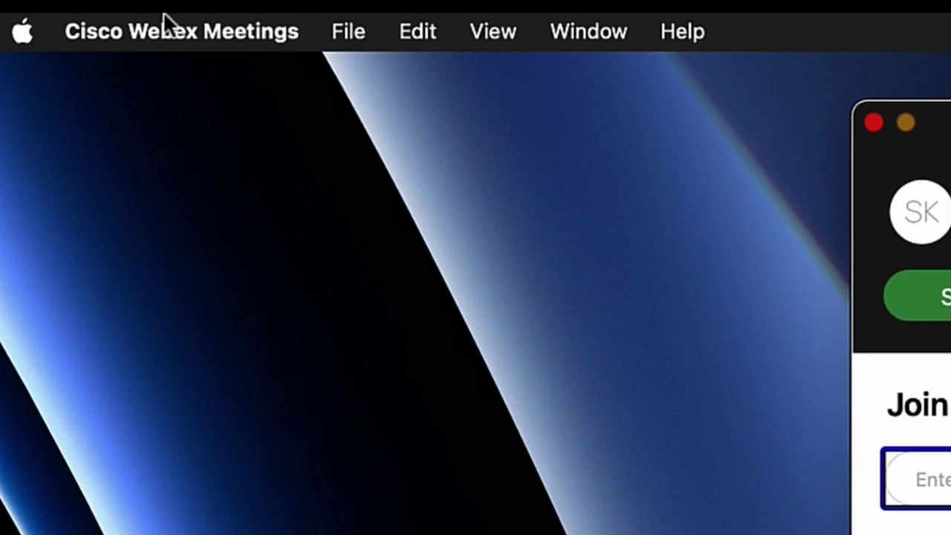
pyautogui.click(84, 9)
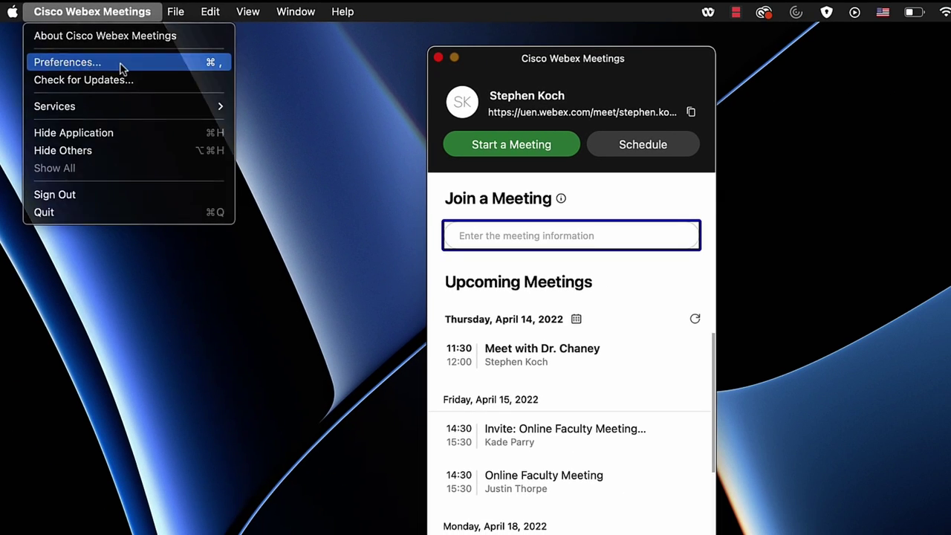
pyautogui.click(243, 145)
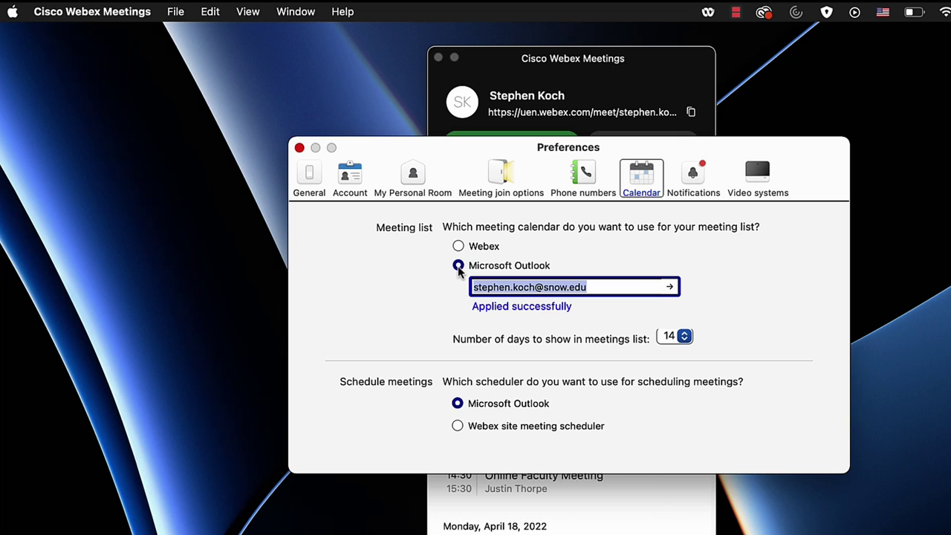
pyautogui.click(617, 288)
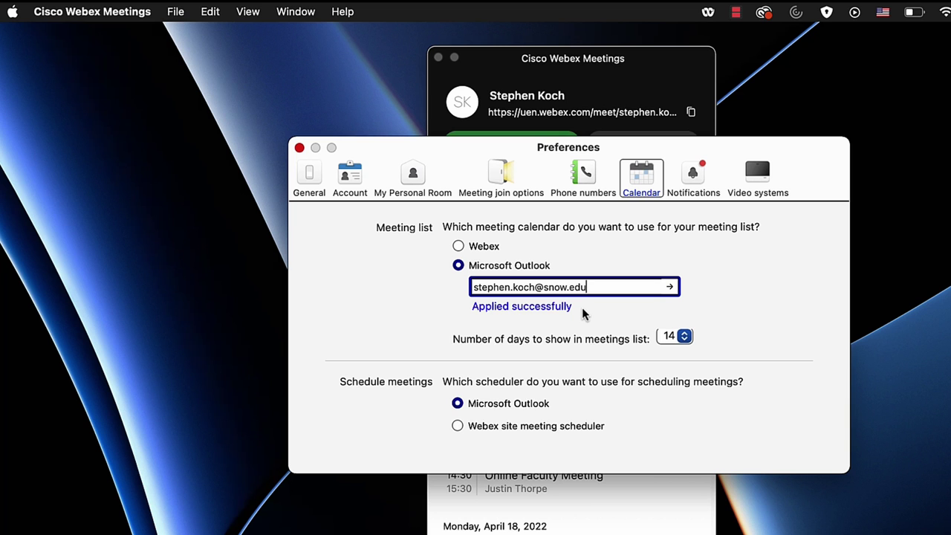
pyautogui.click(299, 148)
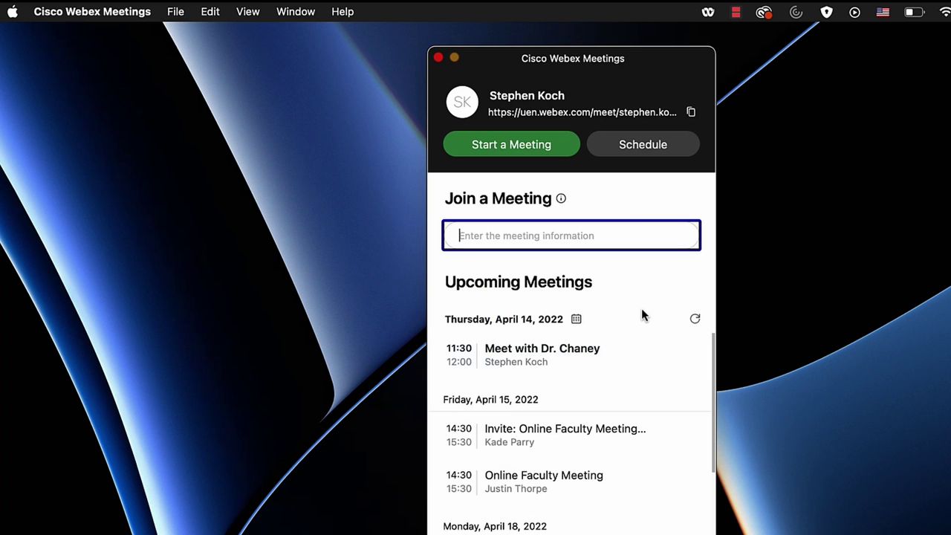
pyautogui.hotkey('ctrl', 'Right')
pyautogui.scroll(-3, 595, 394)
pyautogui.scroll(3, 596, 400)
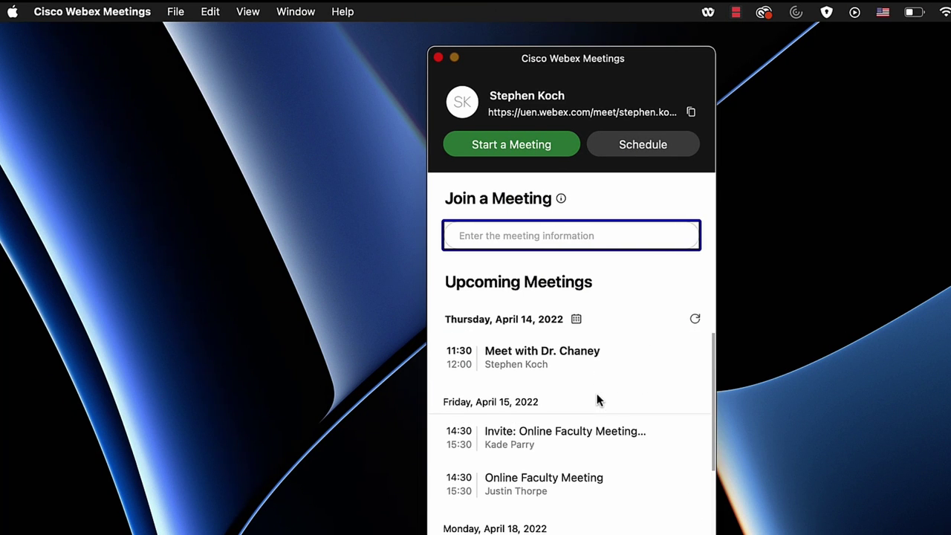
pyautogui.scroll(-3, 597, 393)
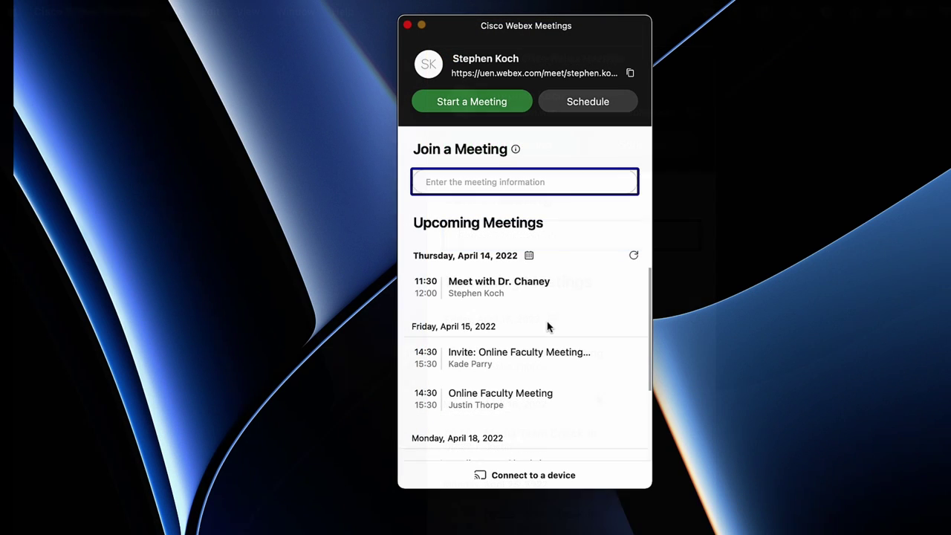
# Start a personal room meeting to reach the pre-join camera preview.
pyautogui.click(513, 105)
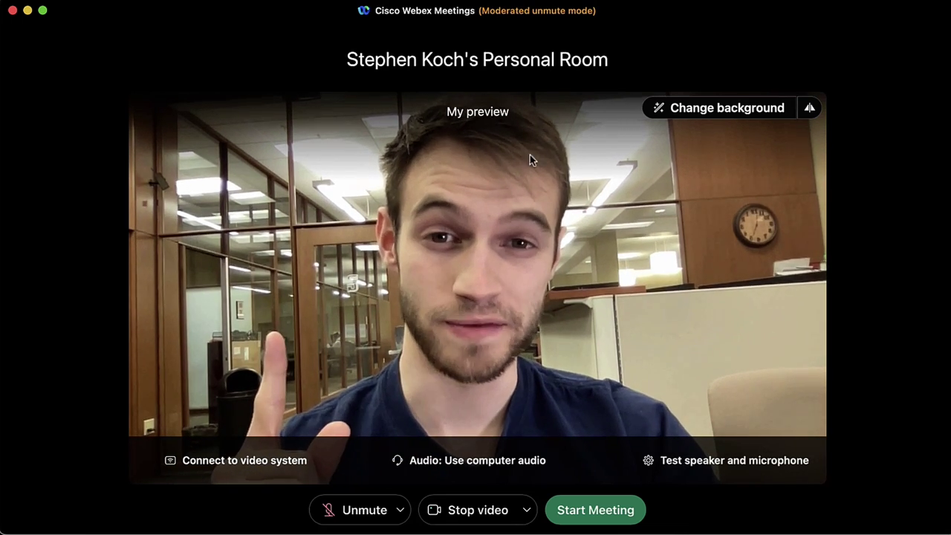
pyautogui.click(675, 108)
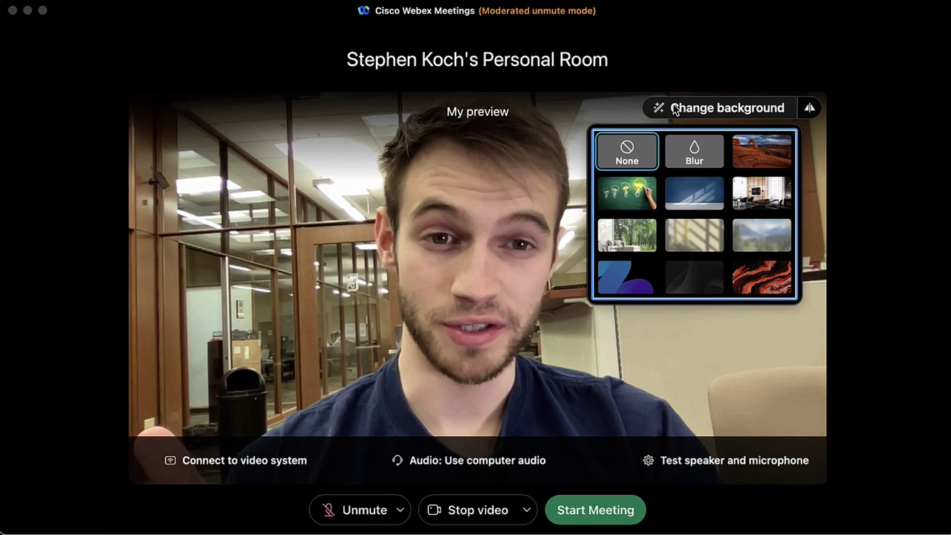
pyautogui.click(695, 161)
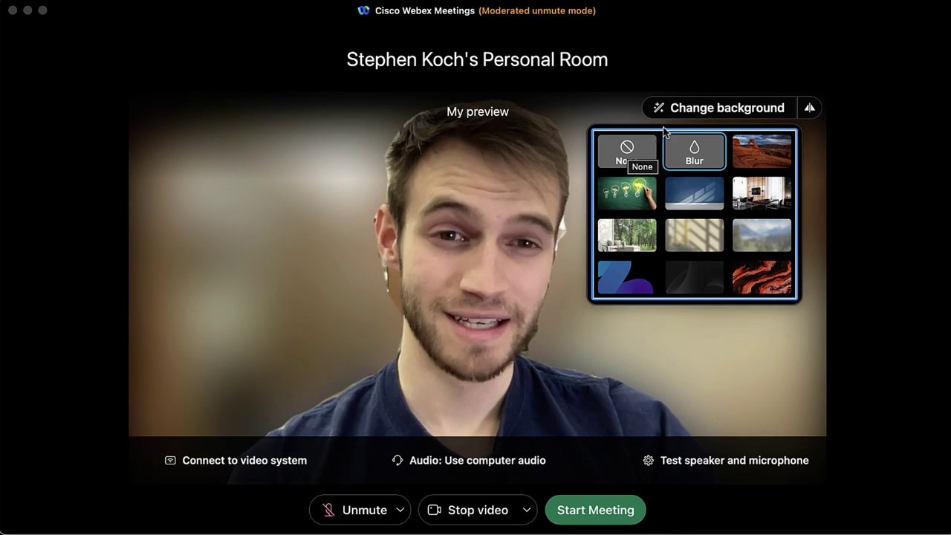
pyautogui.click(628, 152)
pyautogui.click(685, 114)
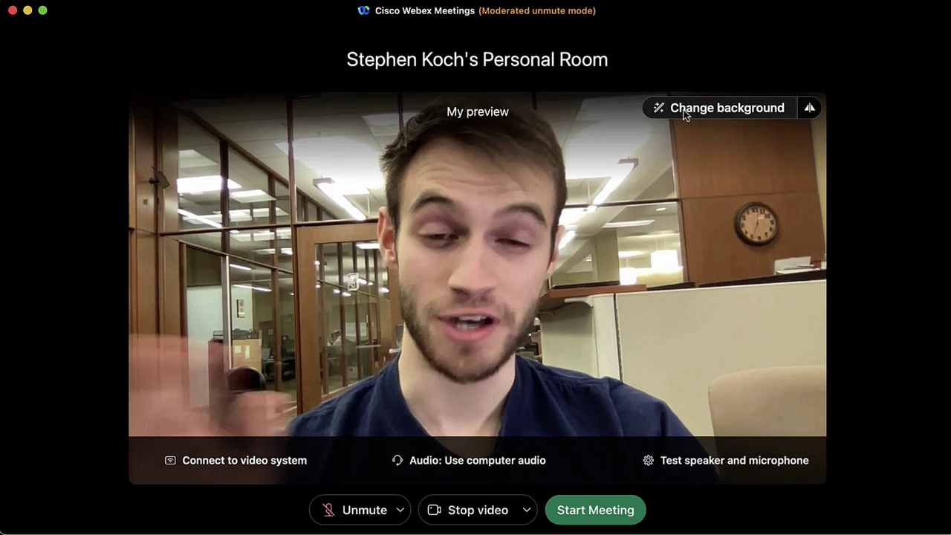
pyautogui.click(809, 107)
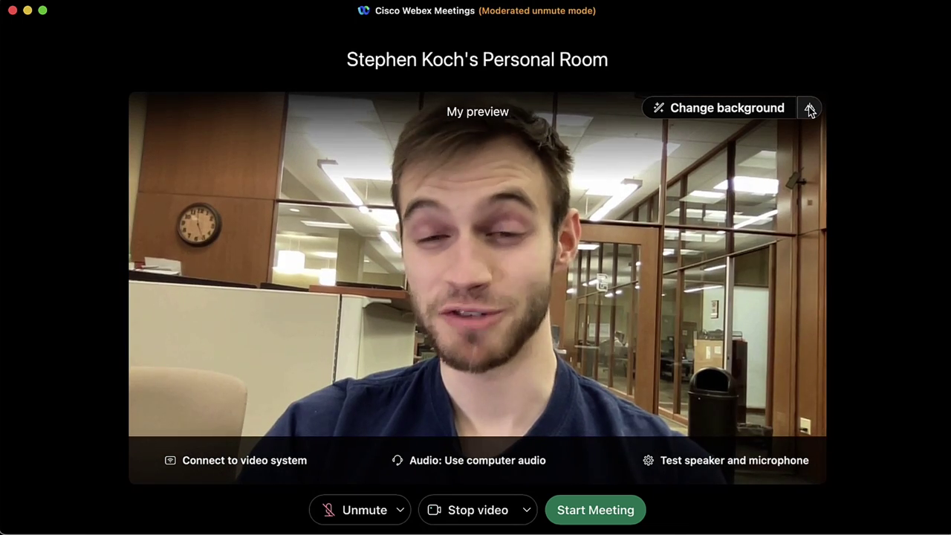
pyautogui.click(810, 109)
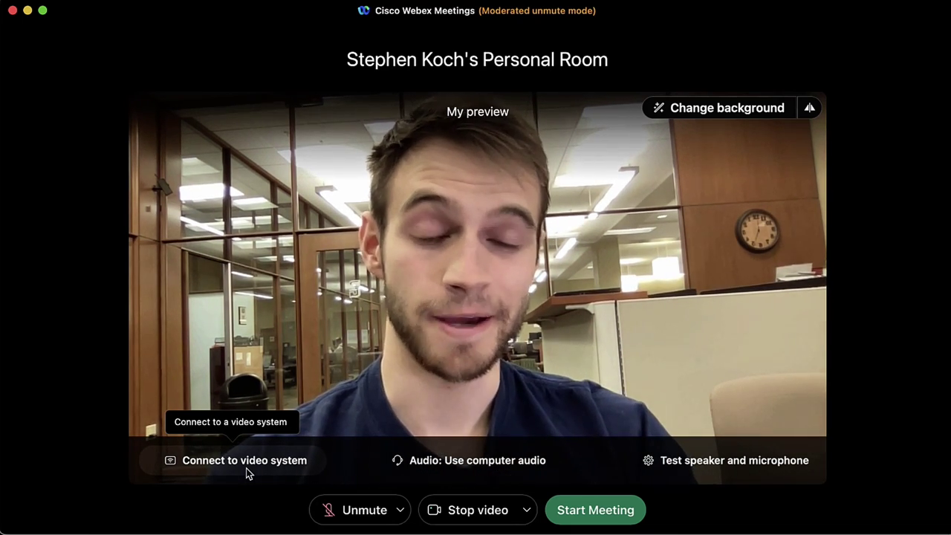
pyautogui.click(446, 462)
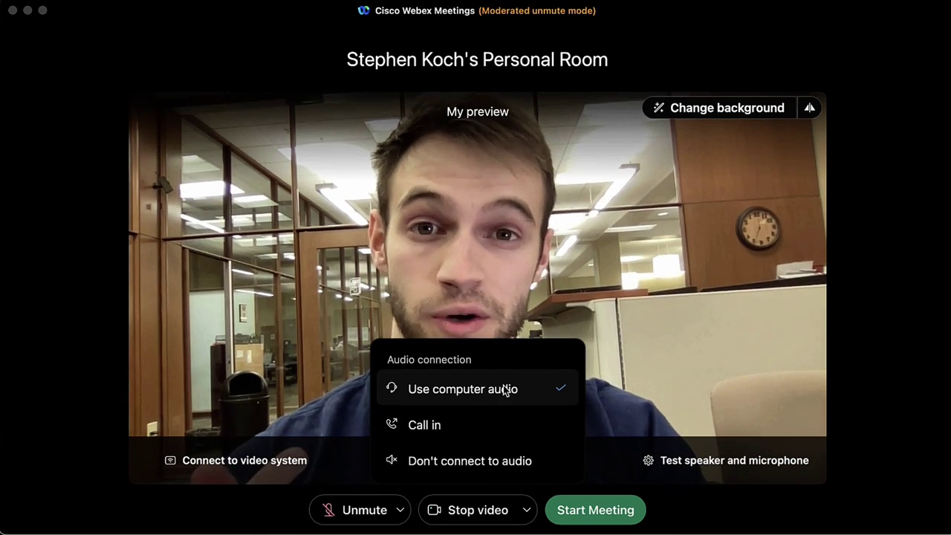
pyautogui.click(430, 433)
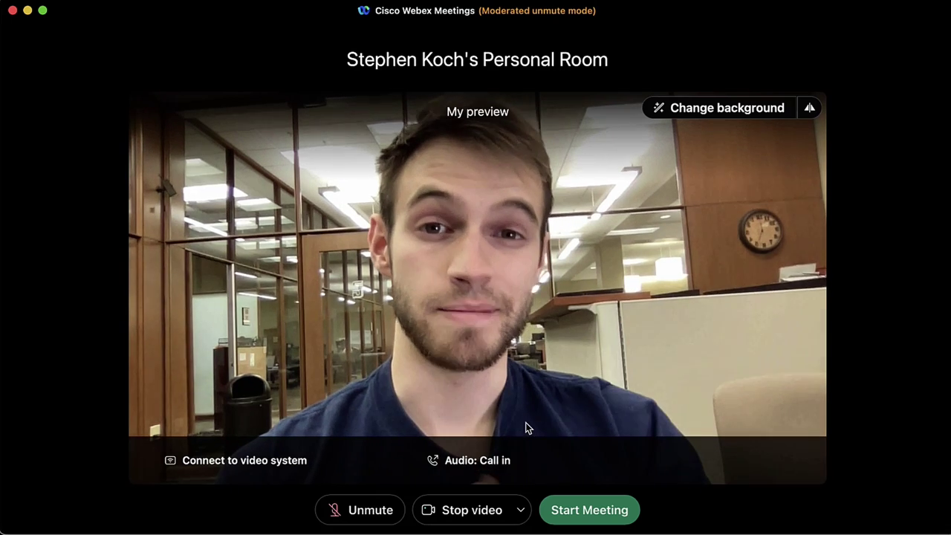
pyautogui.moveTo(646, 460)
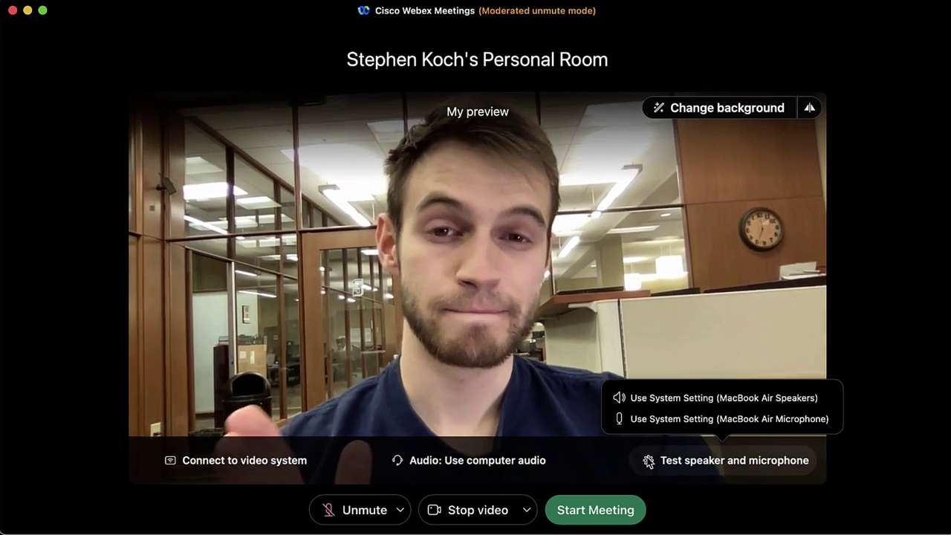
# Keep the system speaker, adjust the microphone volume slider, and close the audio test.
pyautogui.click(649, 460)
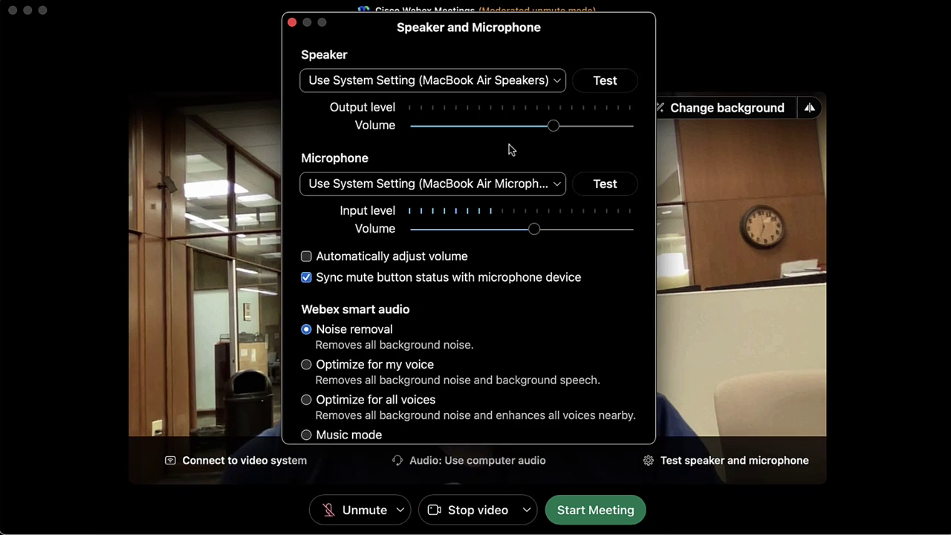
pyautogui.click(529, 86)
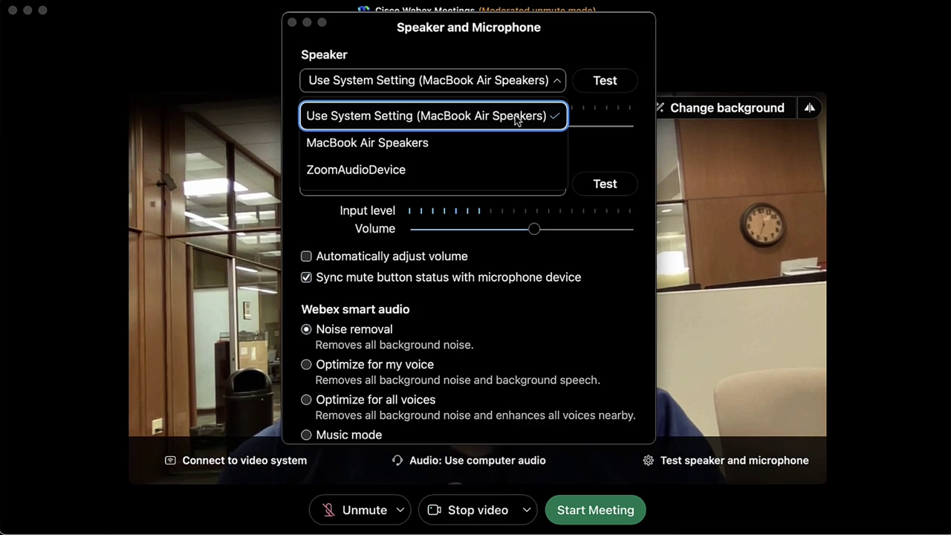
pyautogui.click(482, 85)
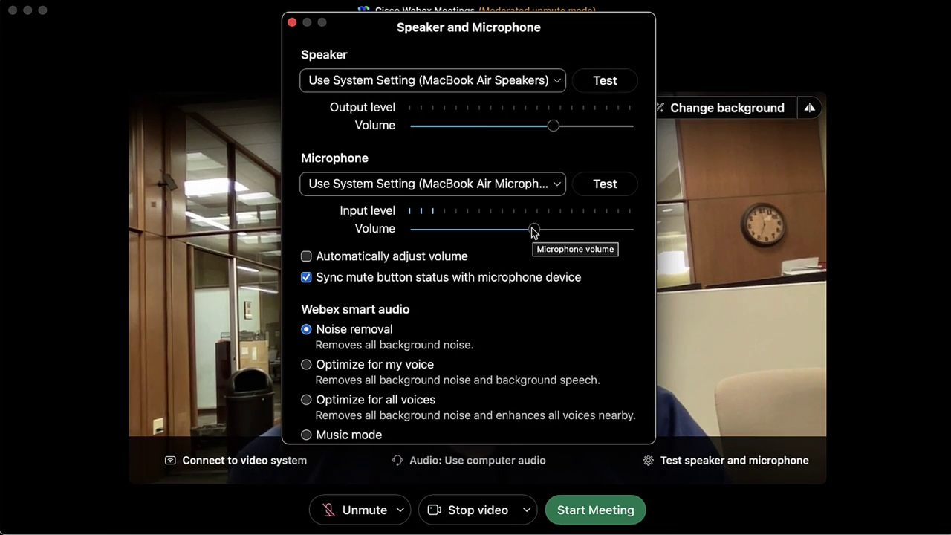
pyautogui.moveTo(452, 233); pyautogui.dragTo(616, 245)
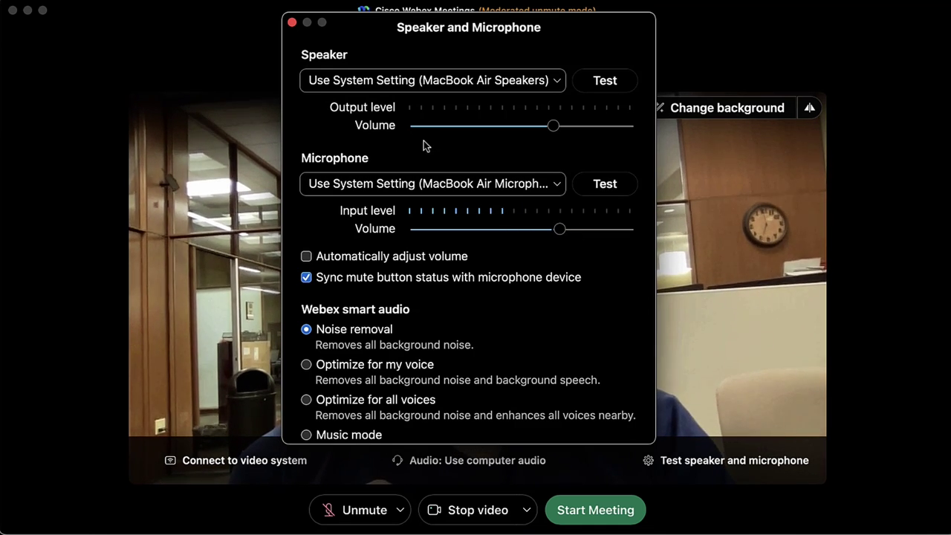
pyautogui.scroll(-3, 414, 250)
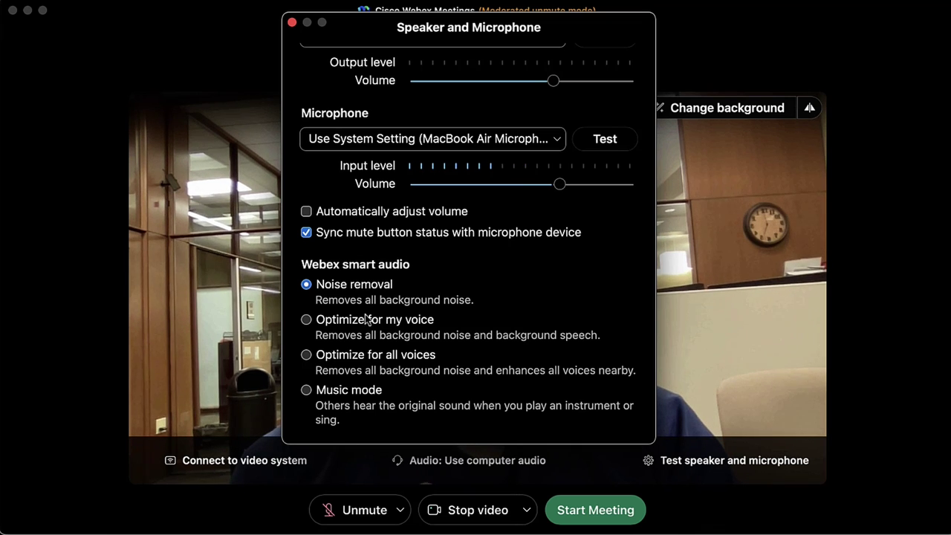
pyautogui.click(292, 23)
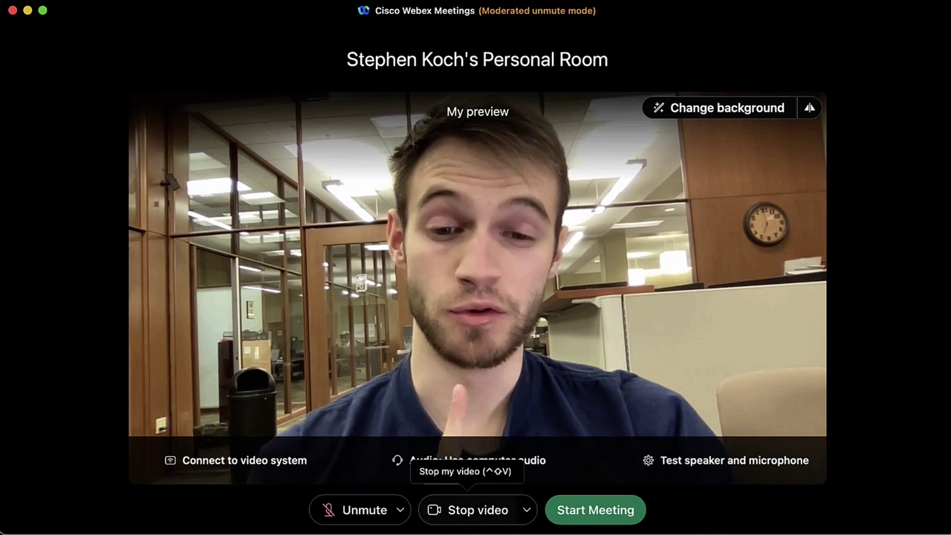
# Check the camera choices, unmute and re-mute the microphone, and show audio device options.
pyautogui.click(528, 510)
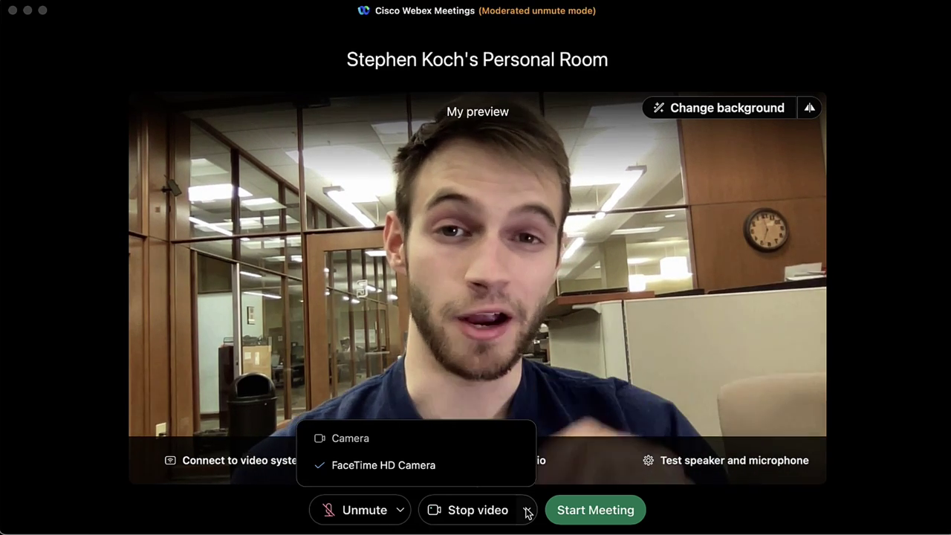
pyautogui.click(528, 511)
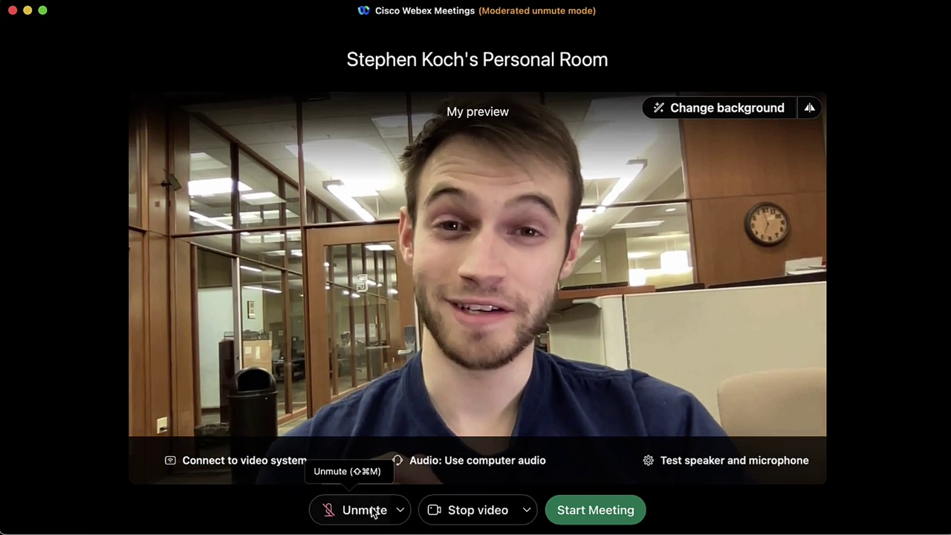
pyautogui.click(373, 511)
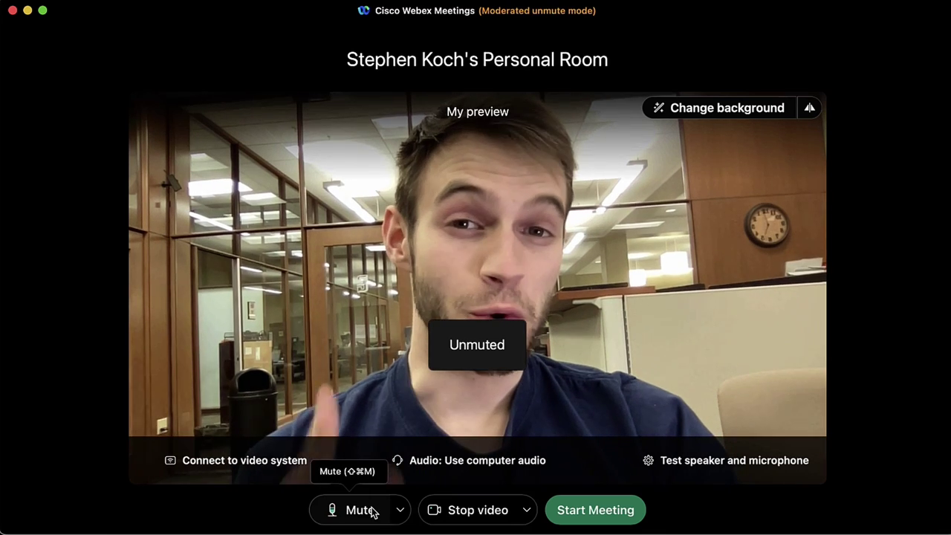
pyautogui.click(373, 511)
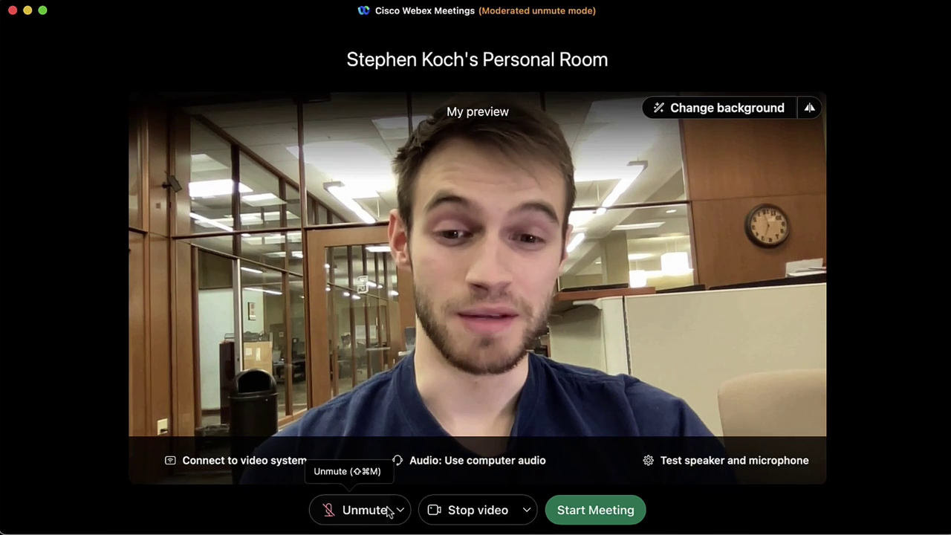
pyautogui.click(400, 510)
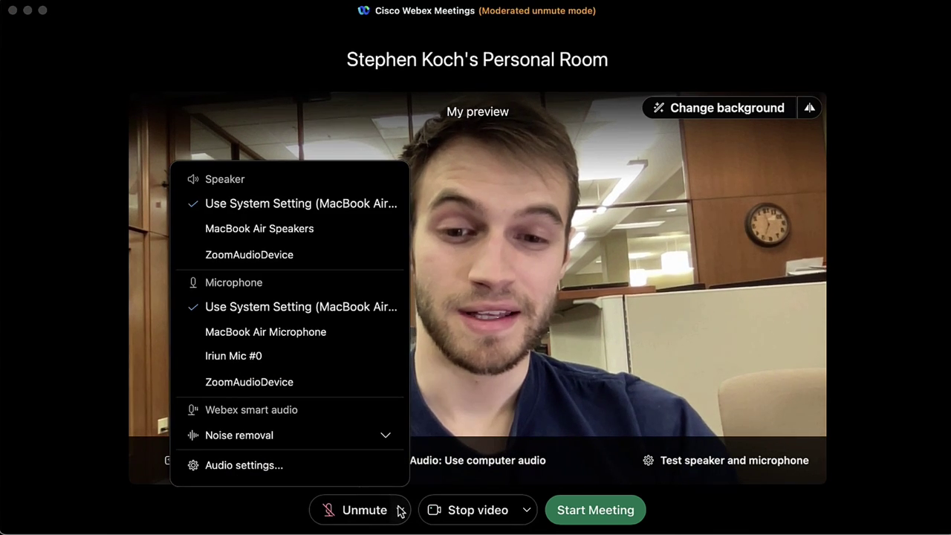
# Look over the audio device and Noise removal choices, then close the menus.
pyautogui.click(400, 510)
pyautogui.click(401, 508)
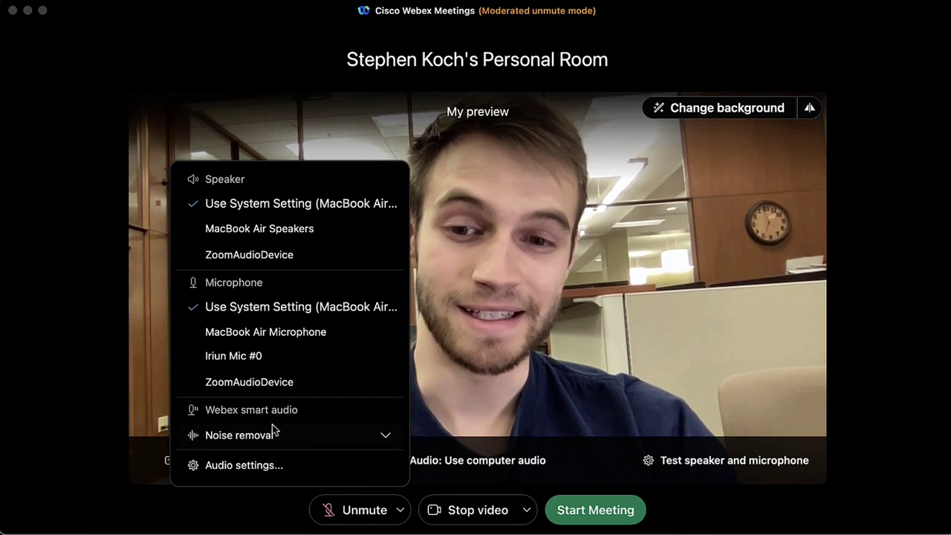
pyautogui.click(377, 439)
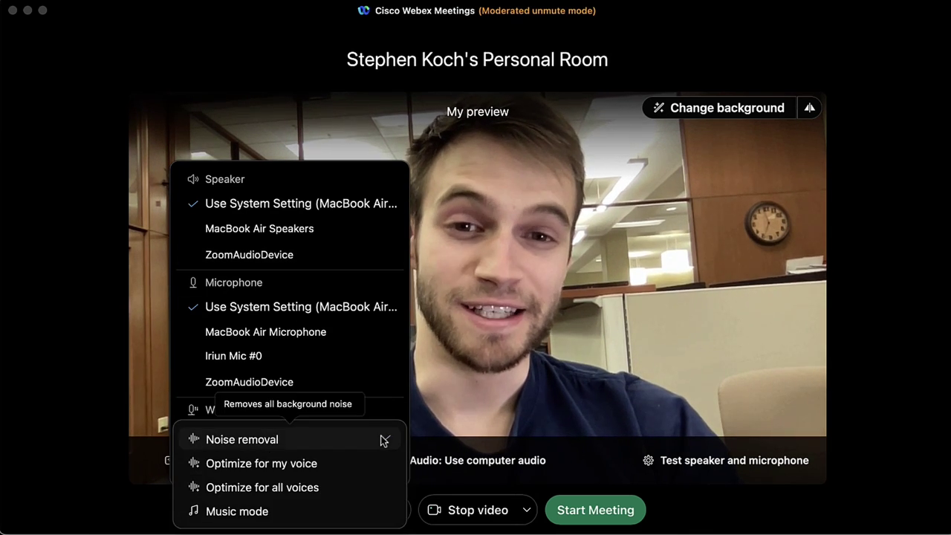
pyautogui.click(352, 463)
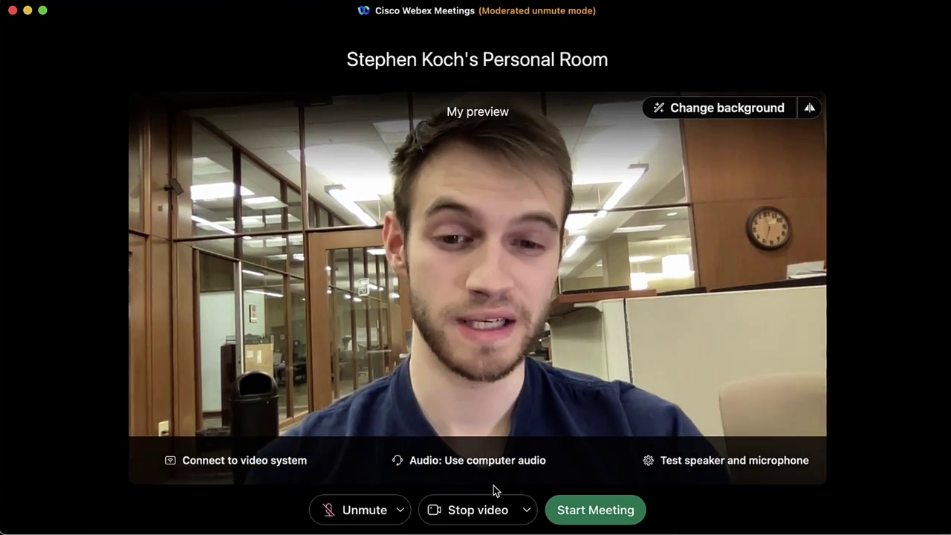
# Turn the camera off and back on, then start the personal room meeting.
pyautogui.click(479, 512)
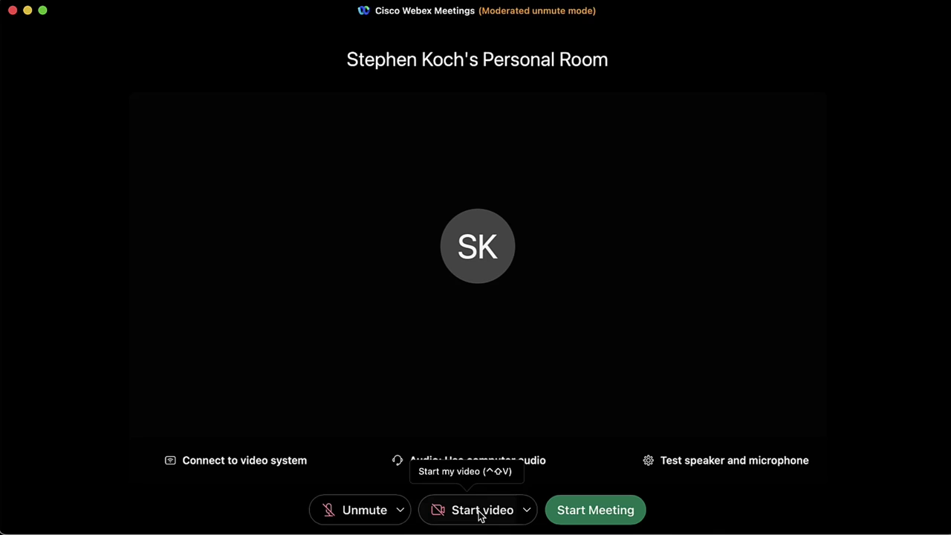
pyautogui.click(479, 513)
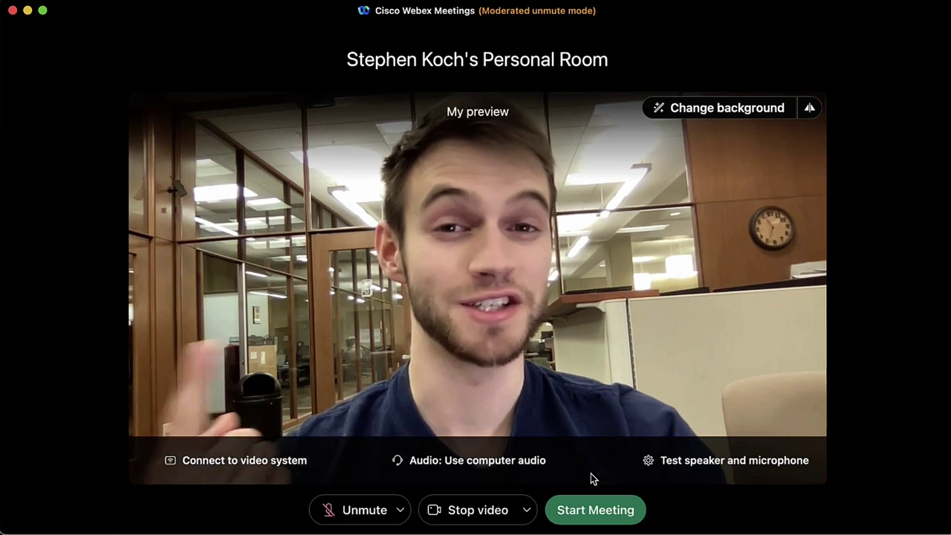
pyautogui.click(584, 511)
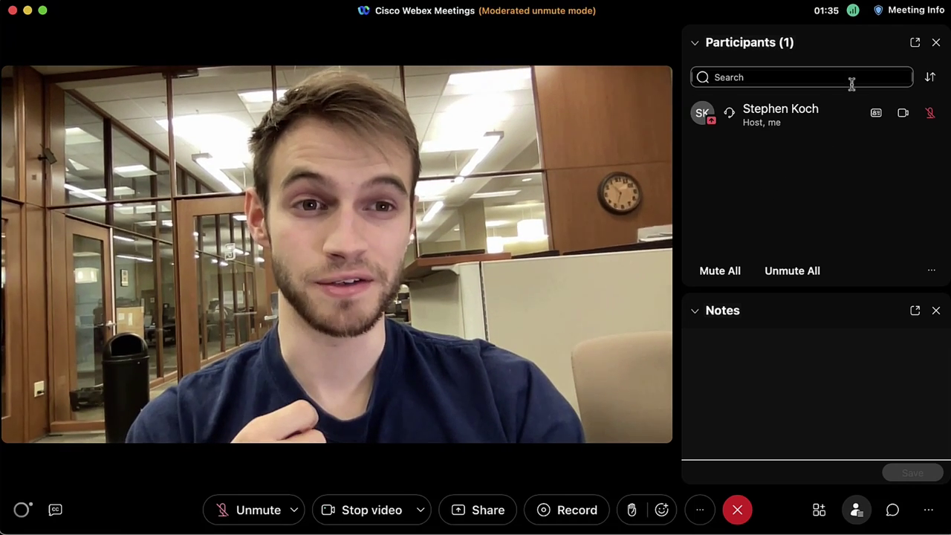
# Review the meeting URL and call-in details in the Meeting Info panel.
pyautogui.moveTo(879, 16)
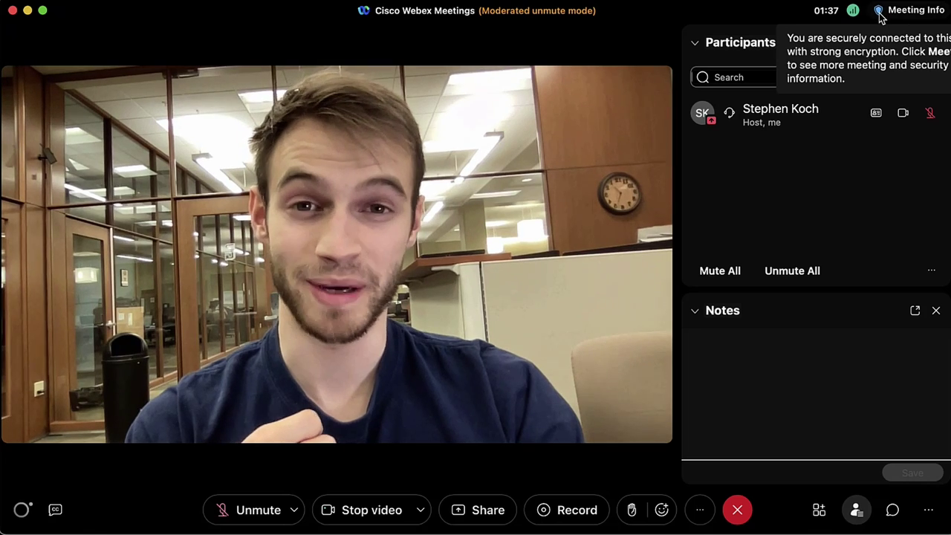
pyautogui.click(881, 18)
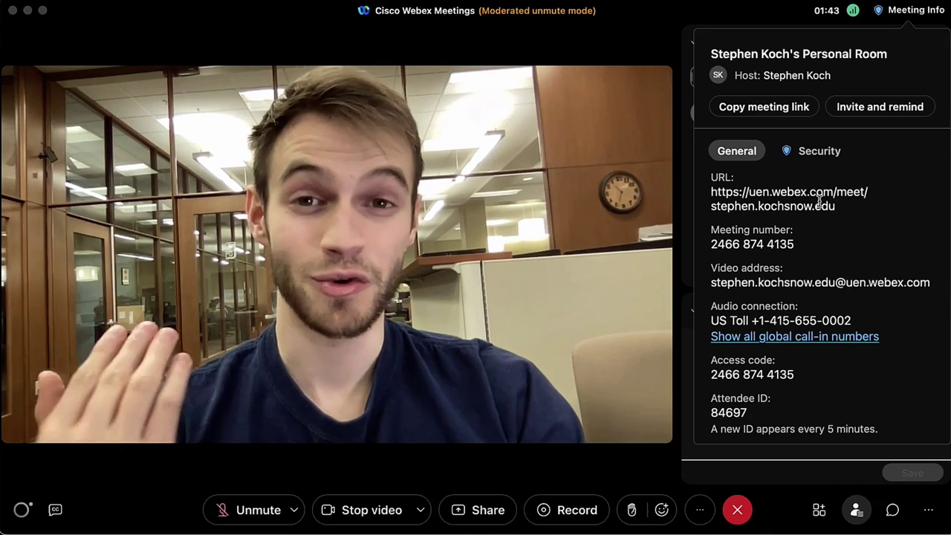
pyautogui.moveTo(840, 214); pyautogui.dragTo(713, 182)
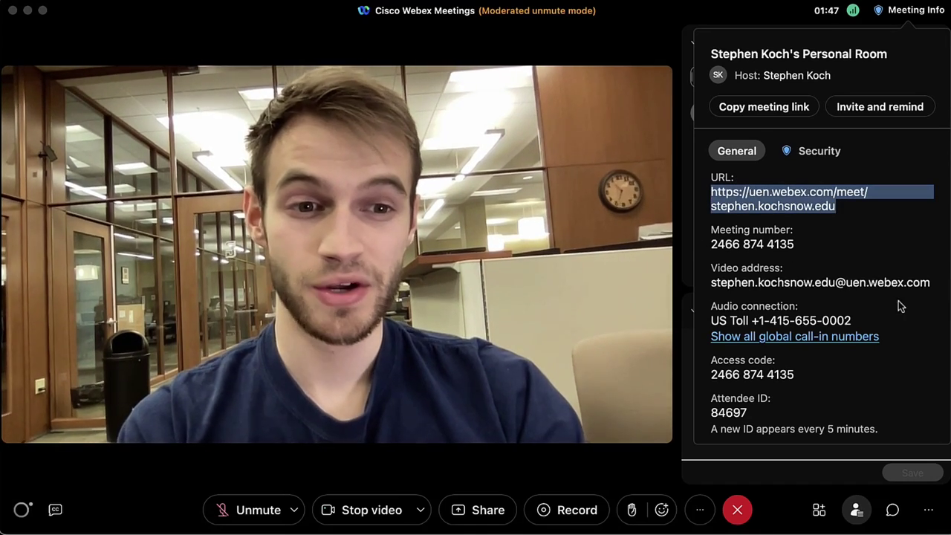
pyautogui.click(929, 286)
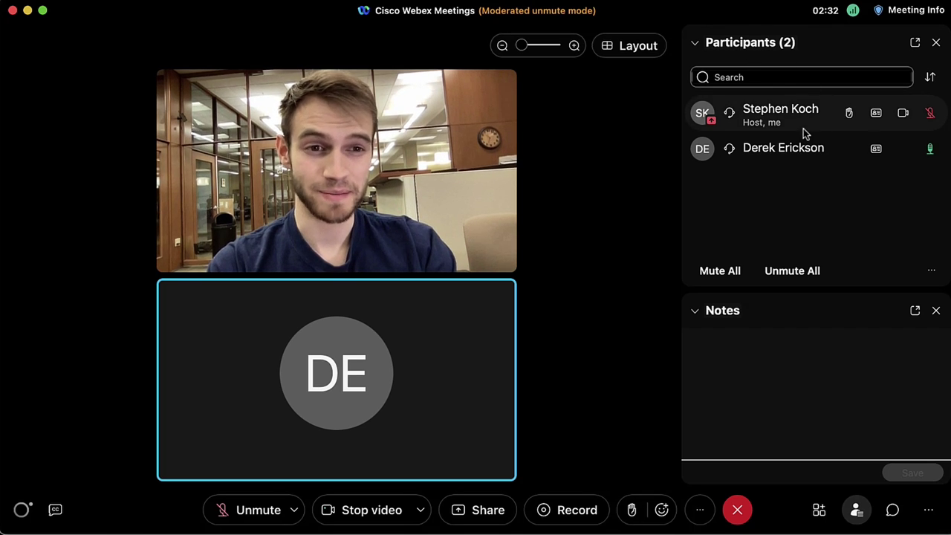
# Mute the other participant and adjust the video tile size.
pyautogui.click(930, 149)
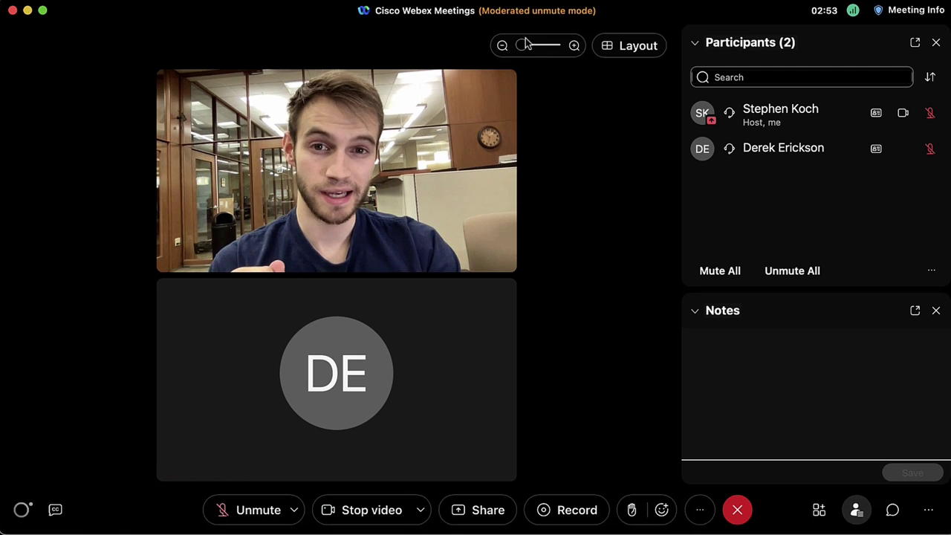
pyautogui.moveTo(525, 45)
pyautogui.mouseDown()
pyautogui.moveTo(565, 45)
pyautogui.moveTo(523, 45)
pyautogui.mouseUp()
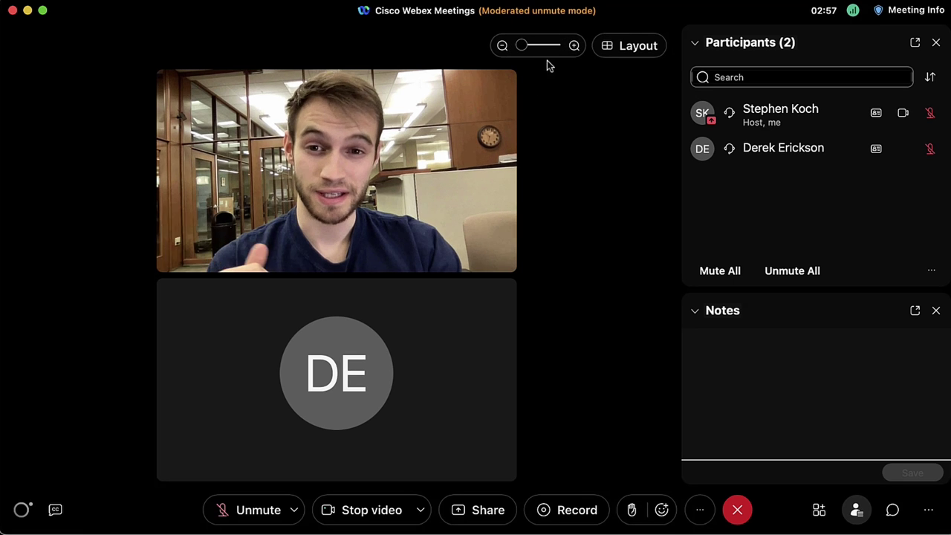
# Try the Side by Side and Stack layouts, then return to Grid.
pyautogui.click(608, 46)
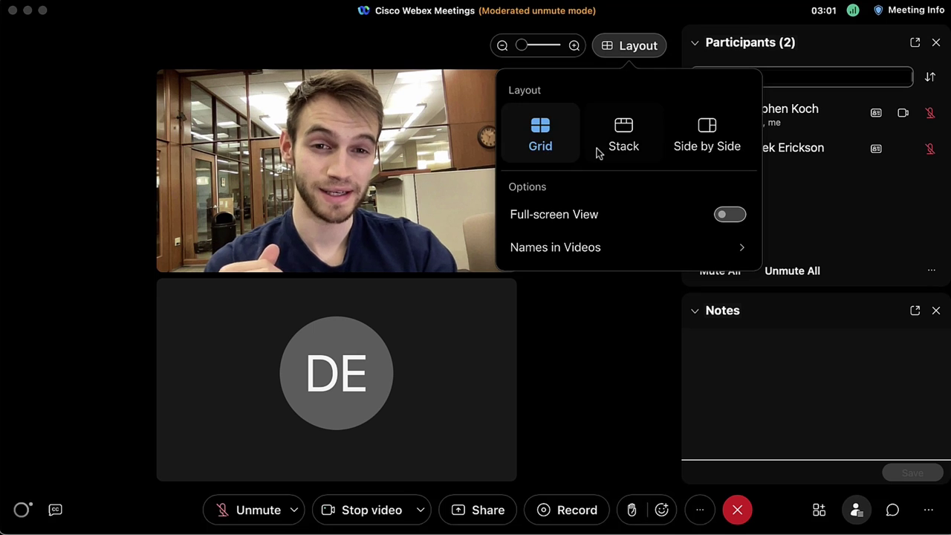
pyautogui.click(698, 141)
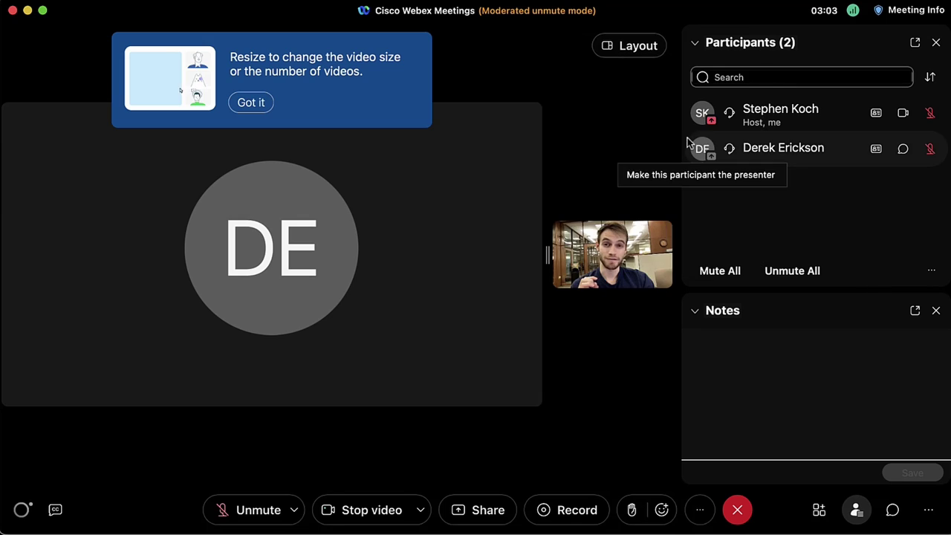
pyautogui.click(613, 49)
pyautogui.click(626, 134)
pyautogui.click(613, 51)
pyautogui.click(569, 127)
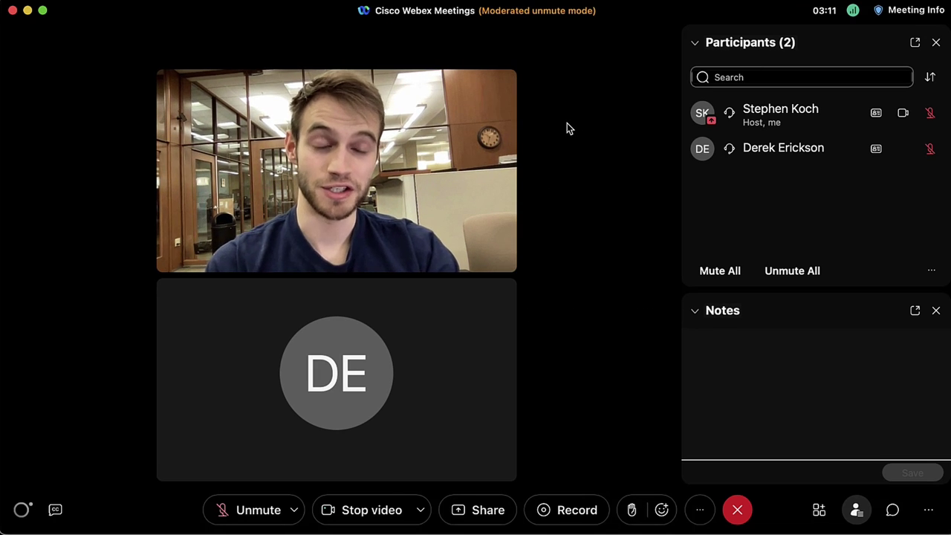
# Enter and exit full-screen view, check name display, and collapse the Notes panel.
pyautogui.click(618, 46)
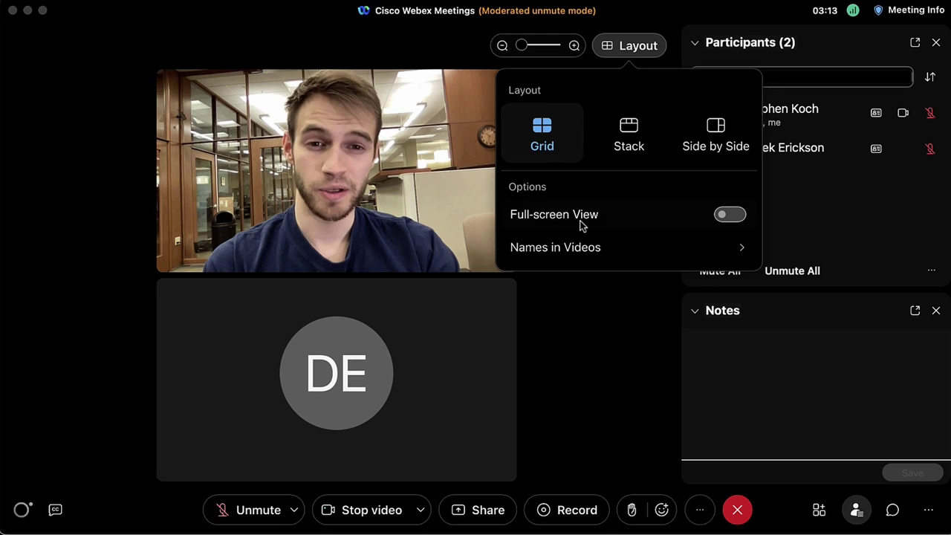
pyautogui.click(729, 216)
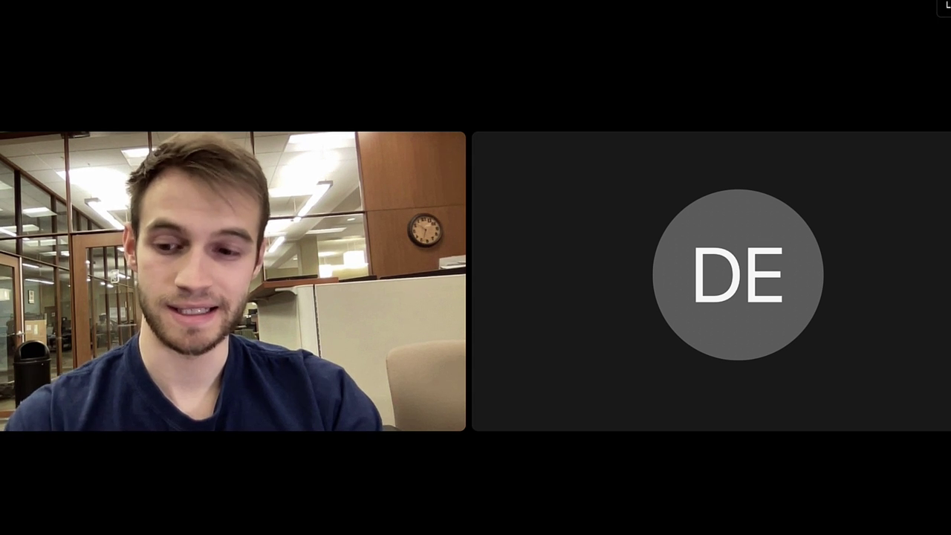
pyautogui.click(942, 4)
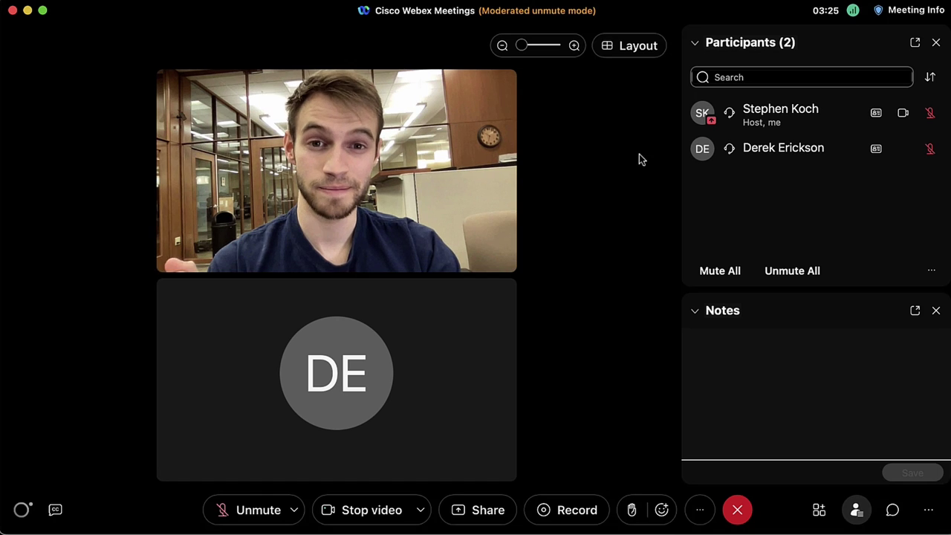
pyautogui.click(623, 50)
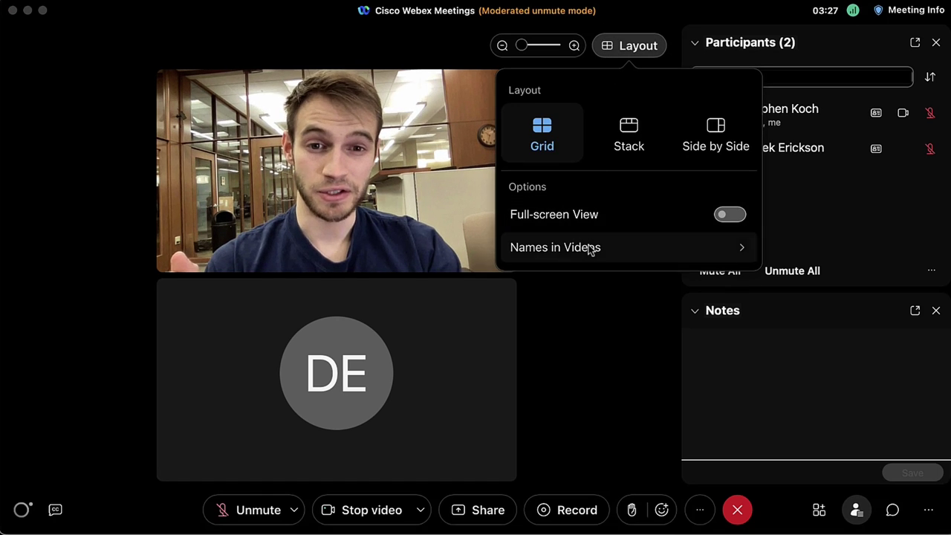
pyautogui.moveTo(589, 251)
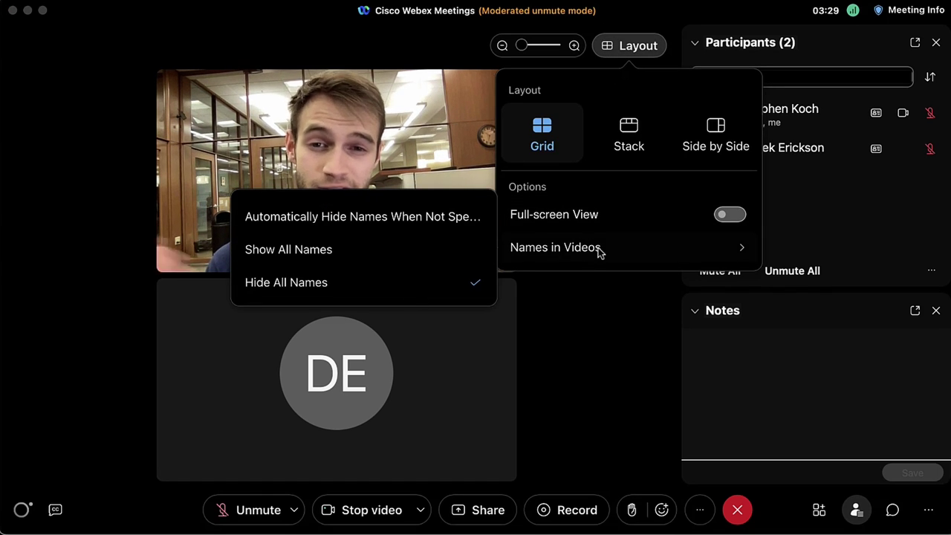
pyautogui.click(695, 311)
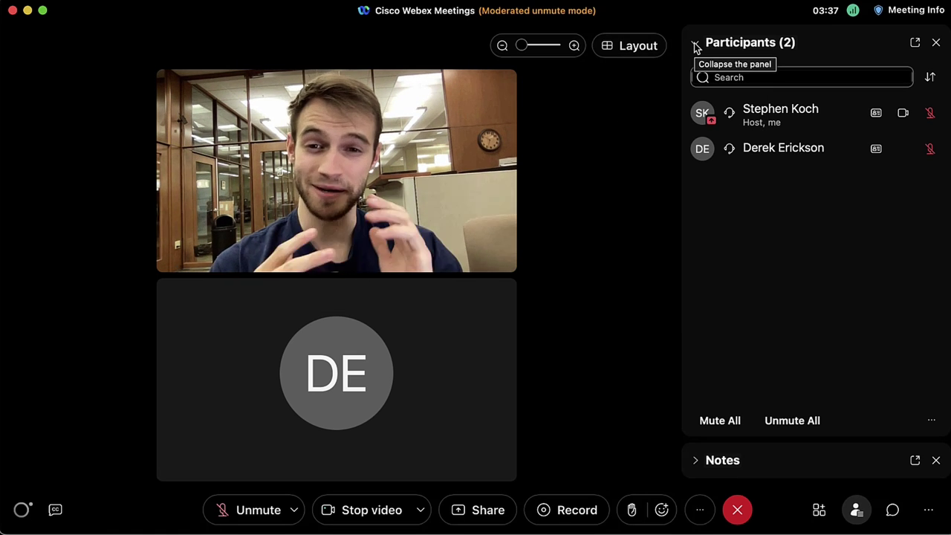
# Collapse the Participants section in the sidebar.
pyautogui.click(694, 43)
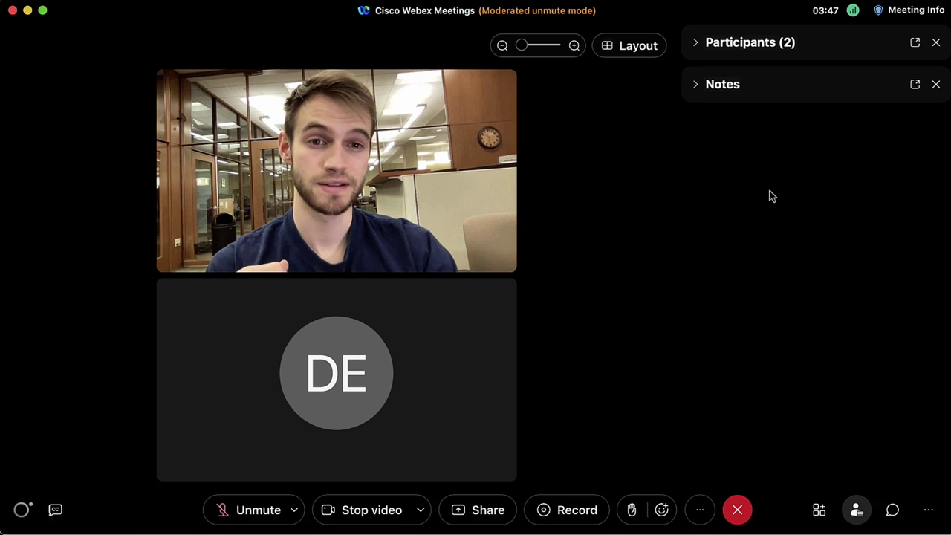
pyautogui.click(700, 43)
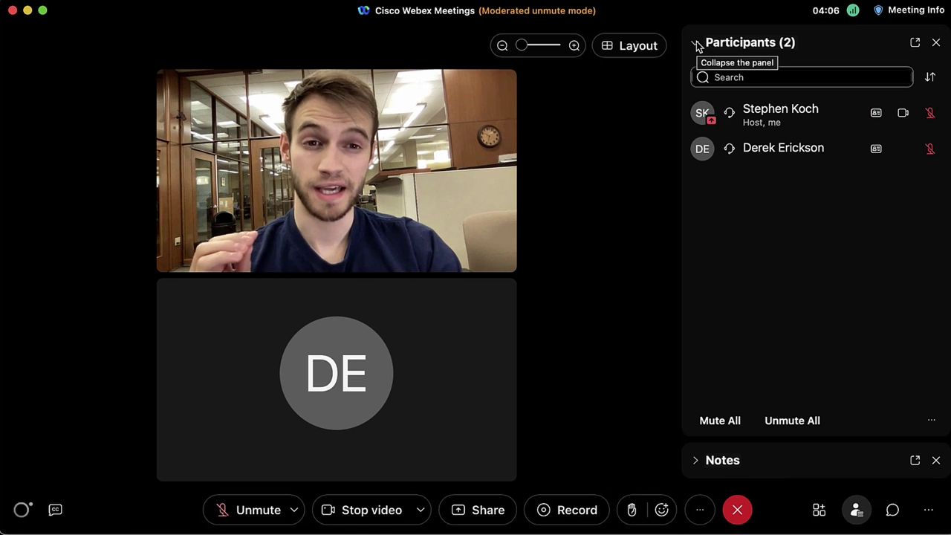
pyautogui.click(697, 45)
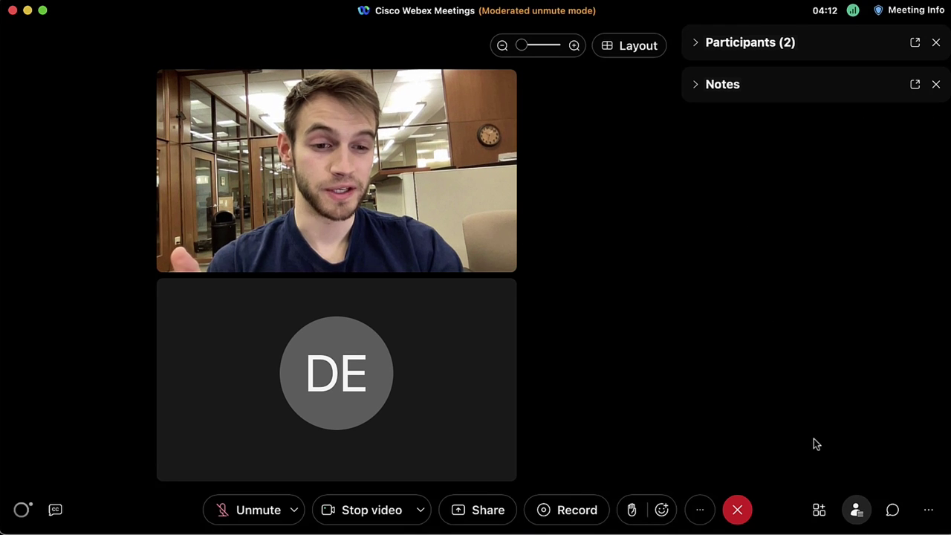
# Add the Apps and Chat panels to the sidebar, each collapsed.
pyautogui.click(819, 511)
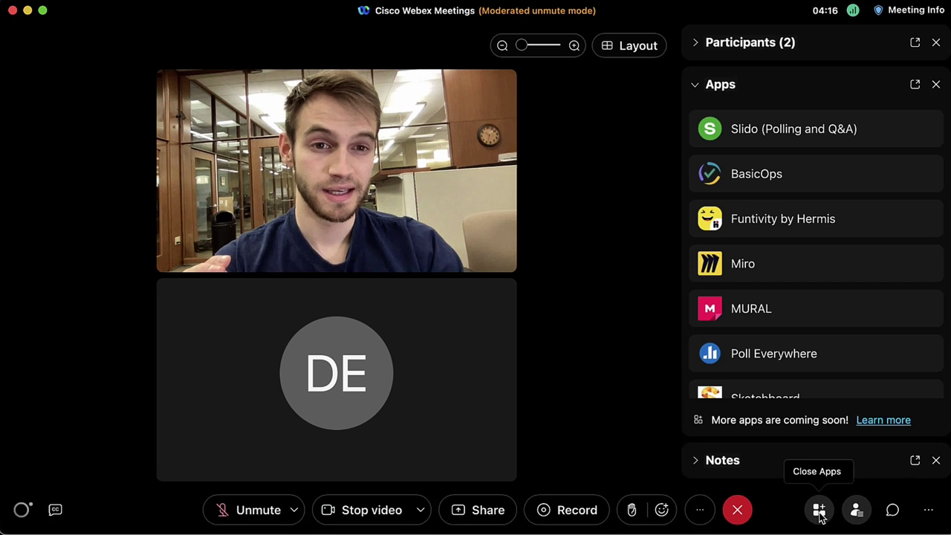
pyautogui.click(695, 86)
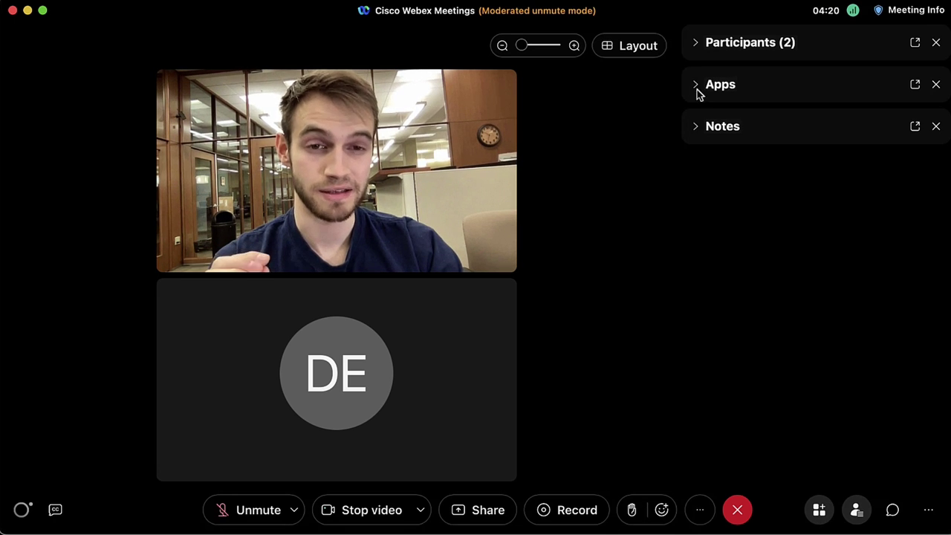
pyautogui.click(892, 511)
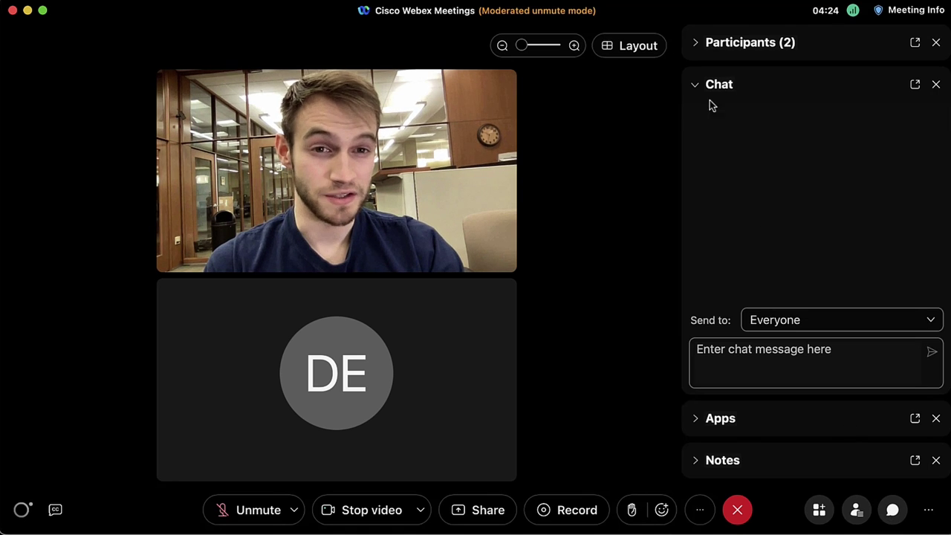
pyautogui.click(697, 86)
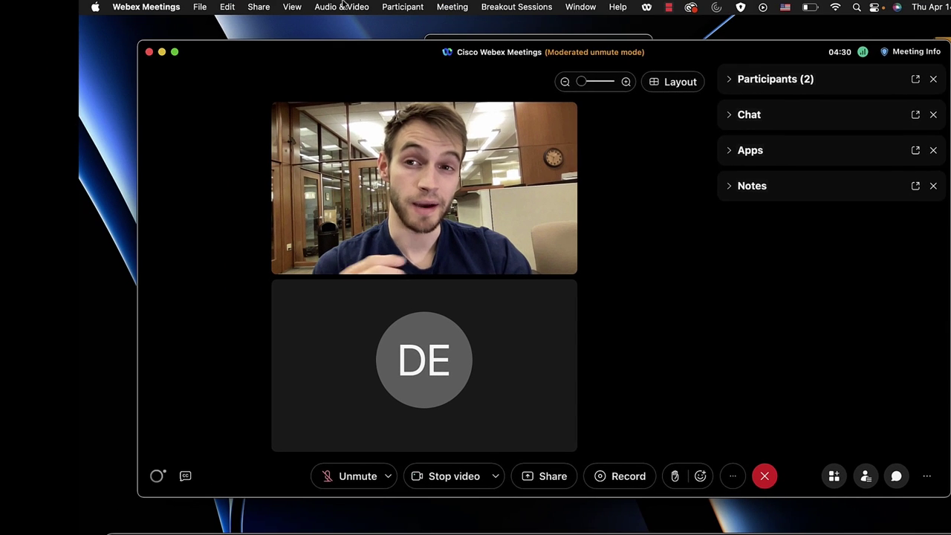
# Add Polling and Multimedia Viewer to the current sidebar panels, then collapse Multimedia Viewer.
pyautogui.click(292, 6)
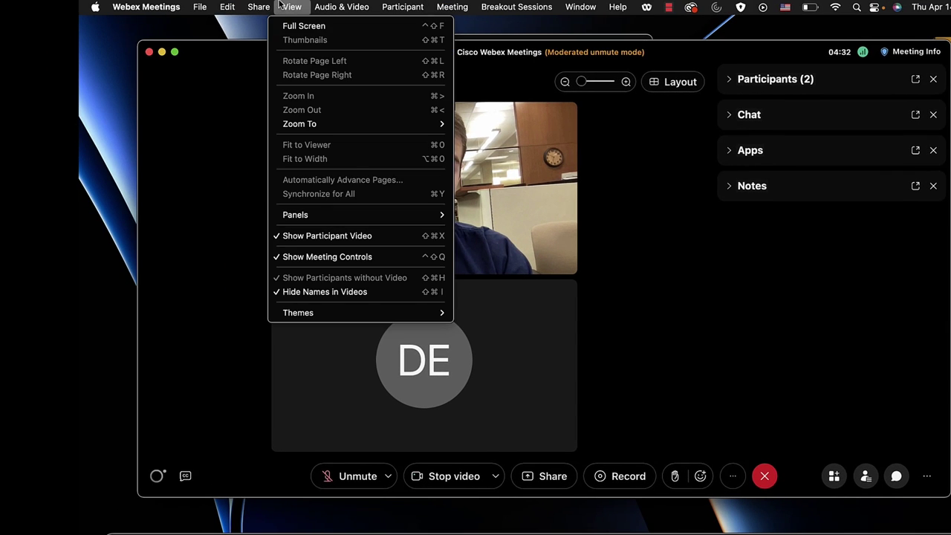
pyautogui.moveTo(324, 220)
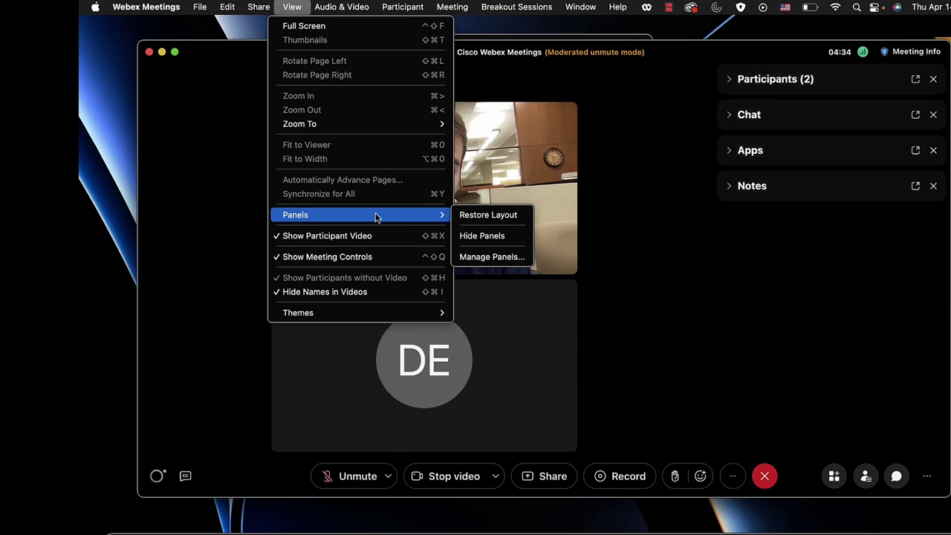
pyautogui.click(483, 257)
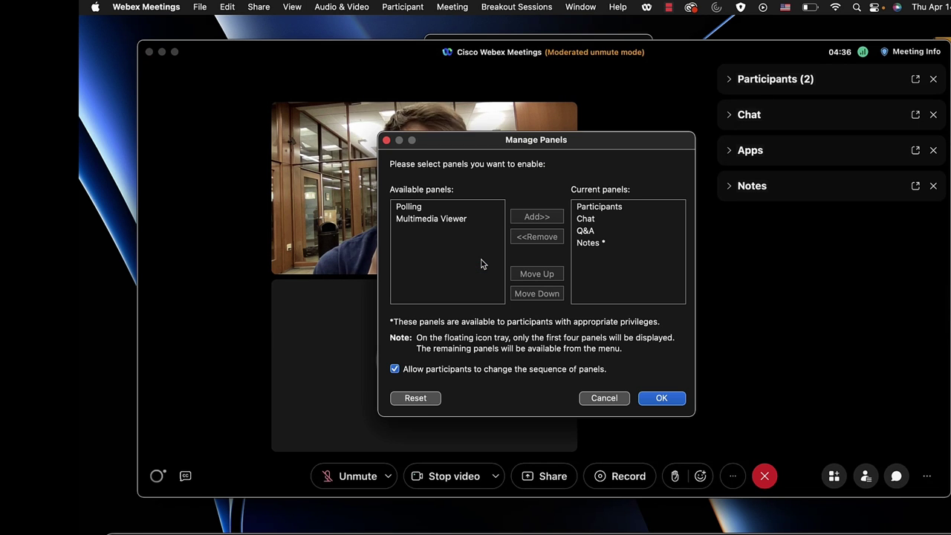
pyautogui.click(452, 212)
pyautogui.click(525, 220)
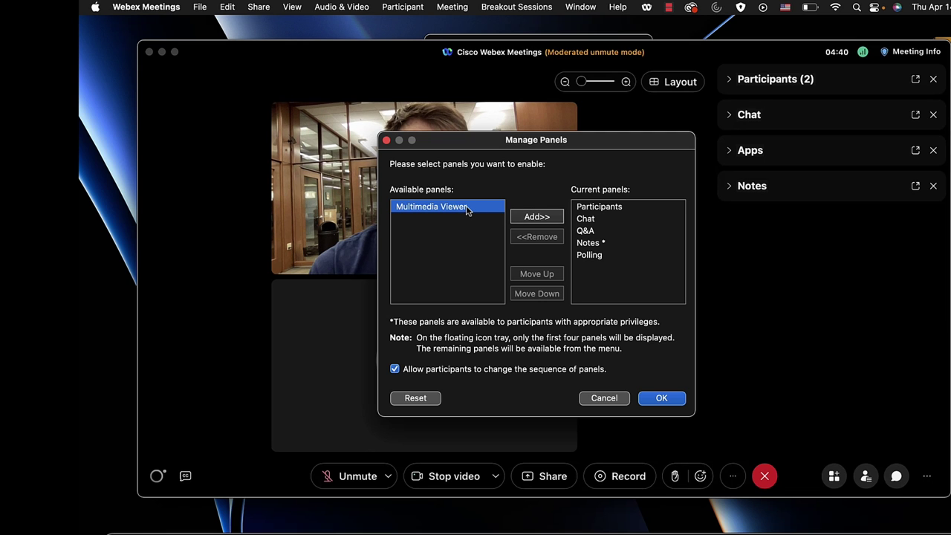
pyautogui.click(530, 216)
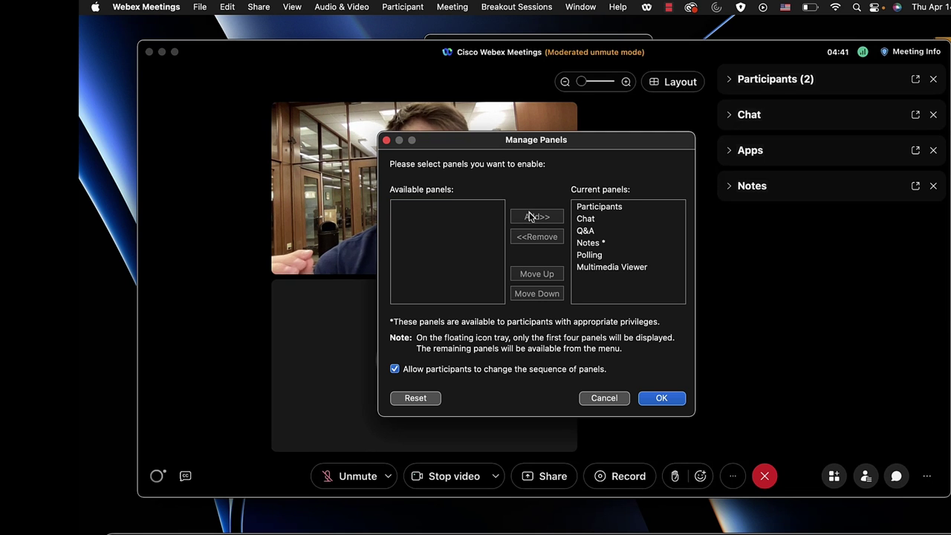
pyautogui.click(654, 398)
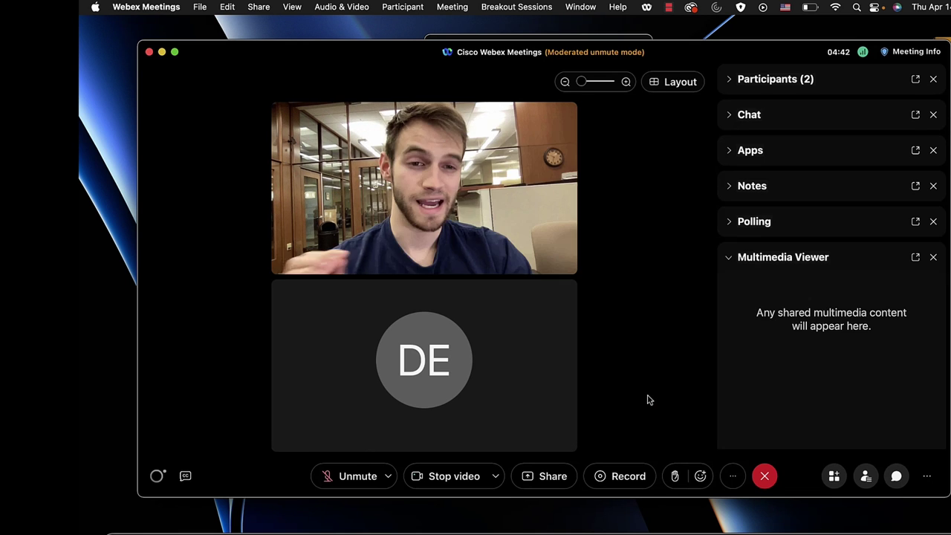
pyautogui.click(732, 258)
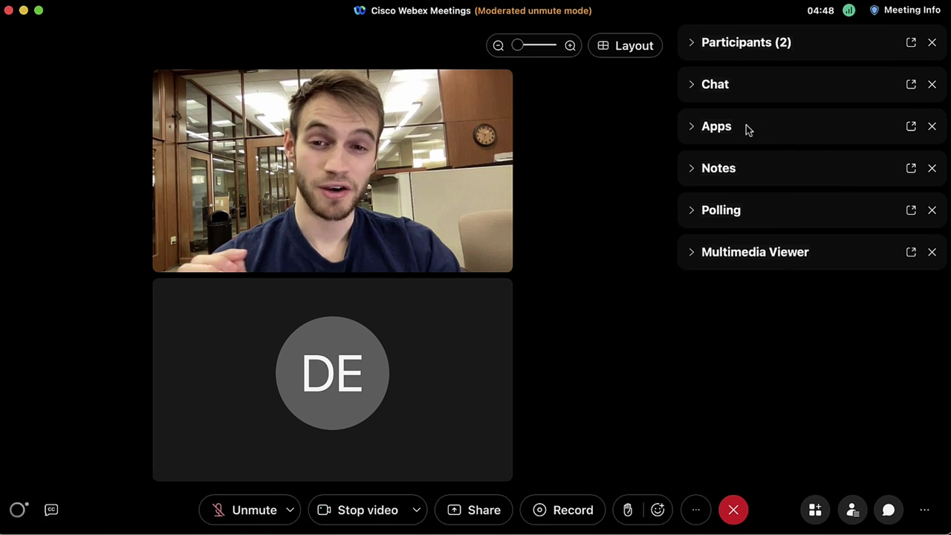
pyautogui.click(719, 44)
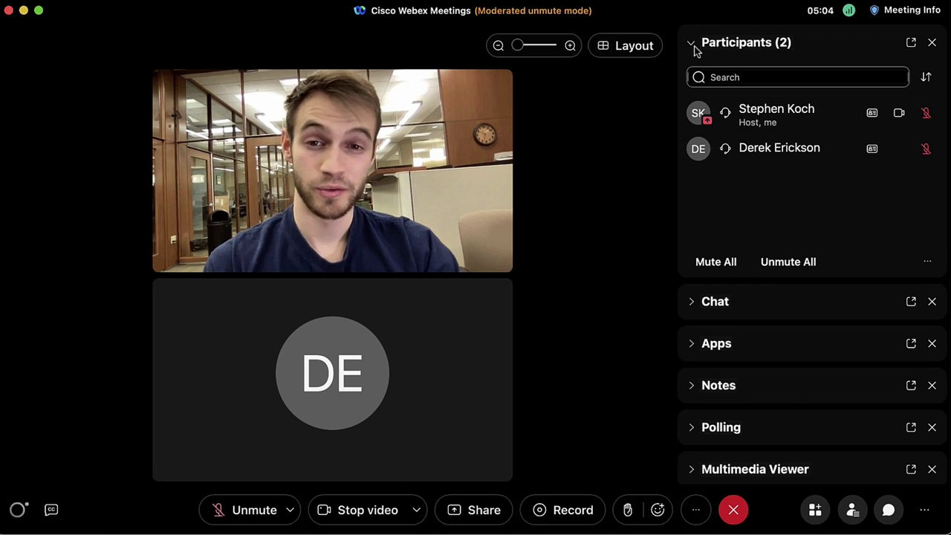
pyautogui.click(694, 44)
pyautogui.click(695, 86)
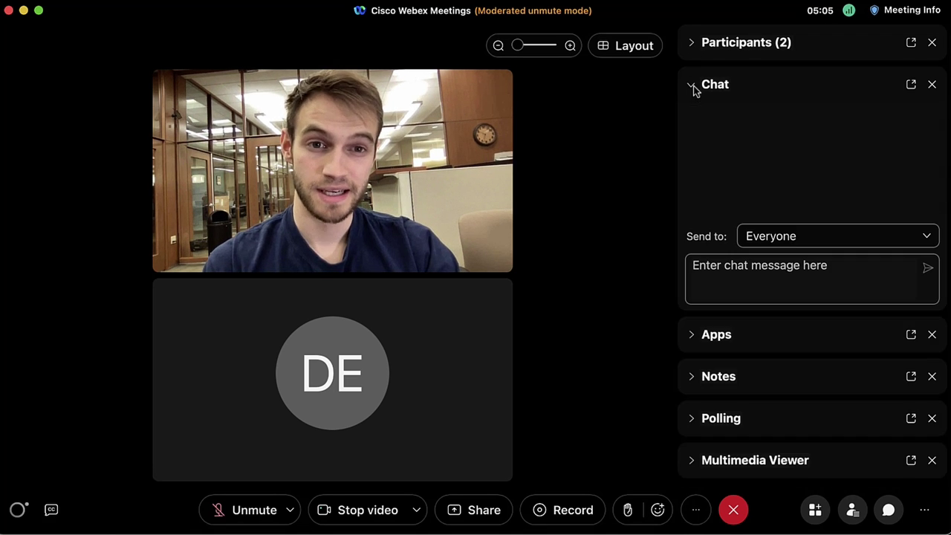
pyautogui.click(692, 84)
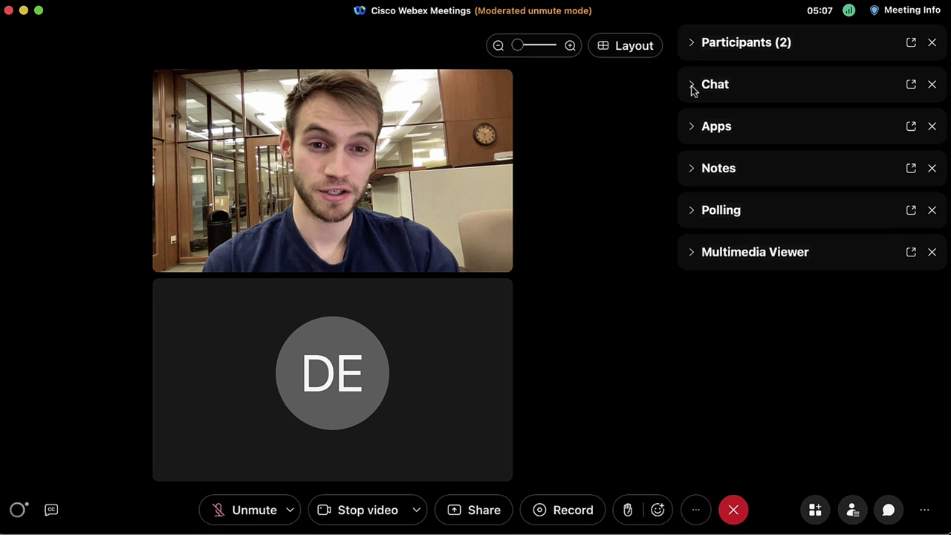
pyautogui.click(691, 126)
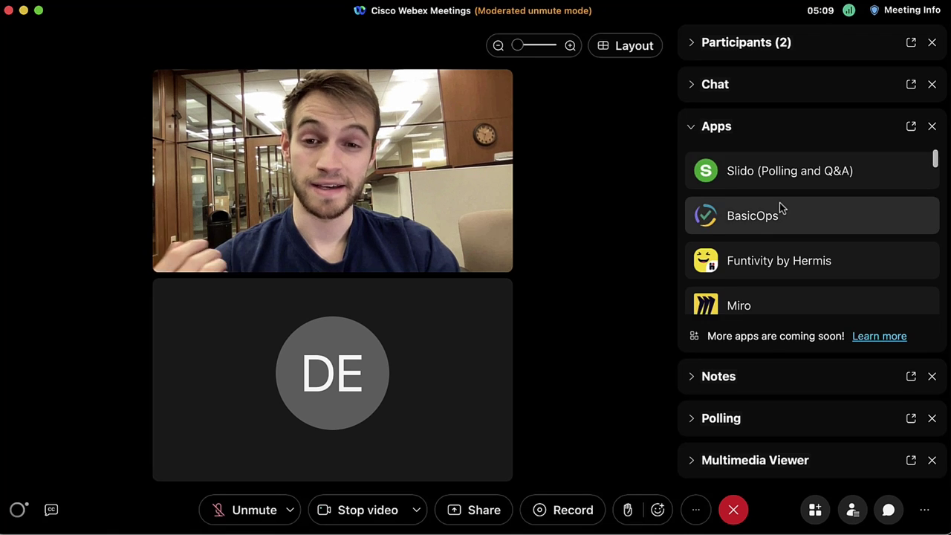
pyautogui.scroll(-5, 780, 203)
pyautogui.scroll(-10, 781, 202)
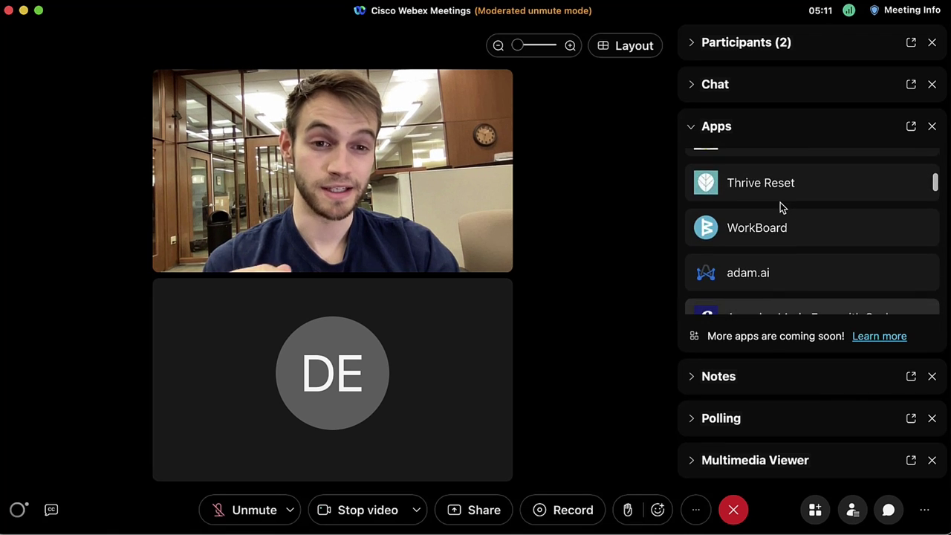
pyautogui.scroll(-5, 780, 203)
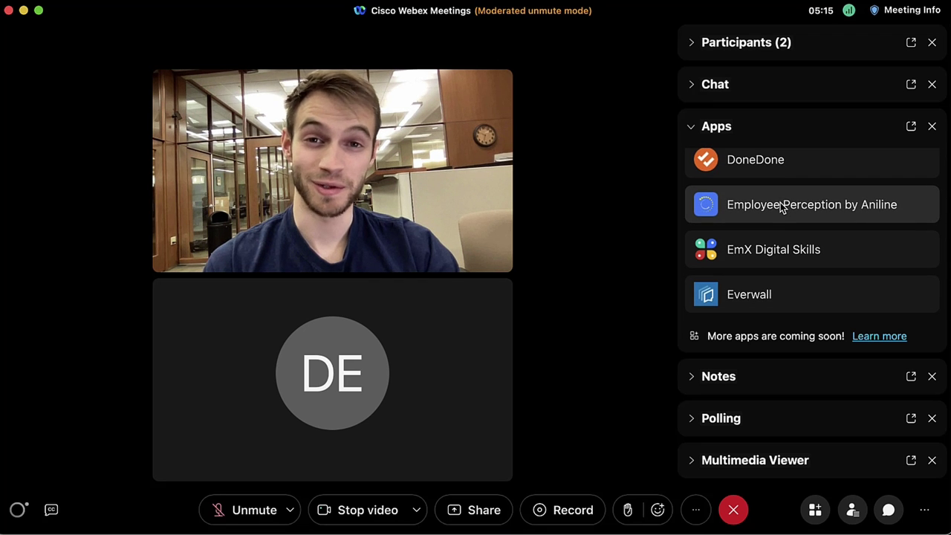
pyautogui.scroll(-5, 780, 202)
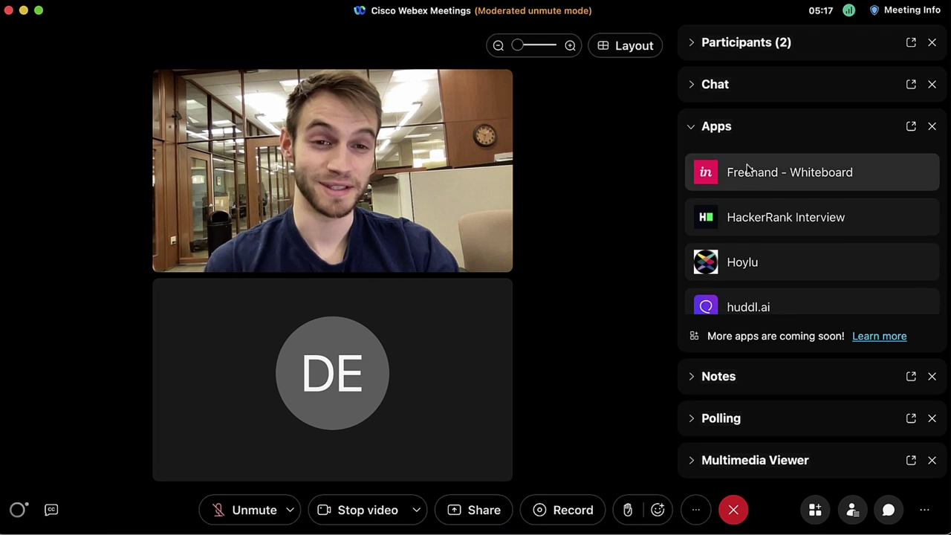
pyautogui.click(692, 129)
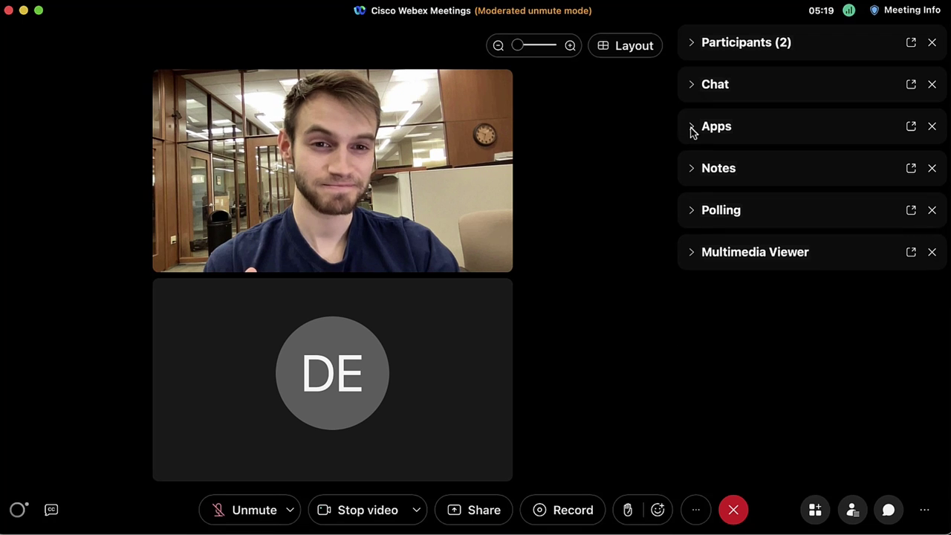
pyautogui.click(691, 170)
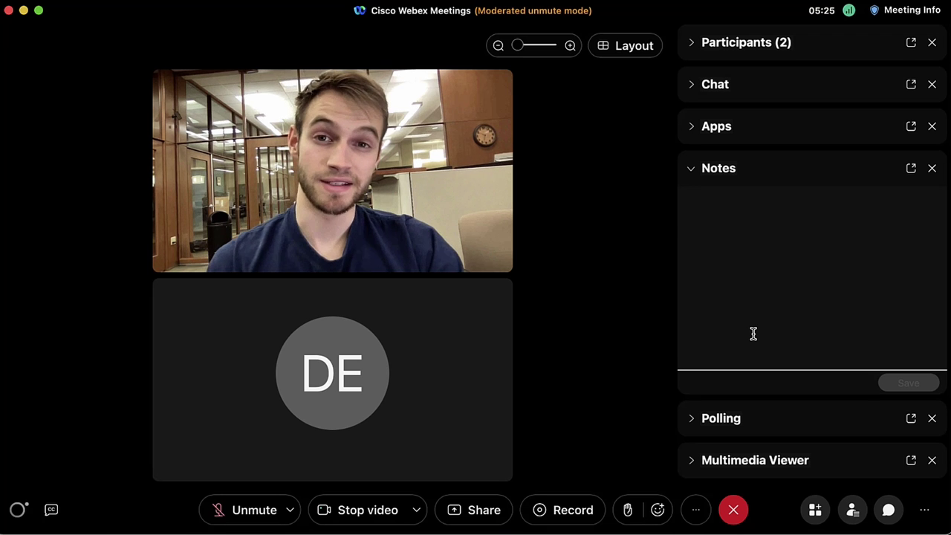
pyautogui.click(690, 169)
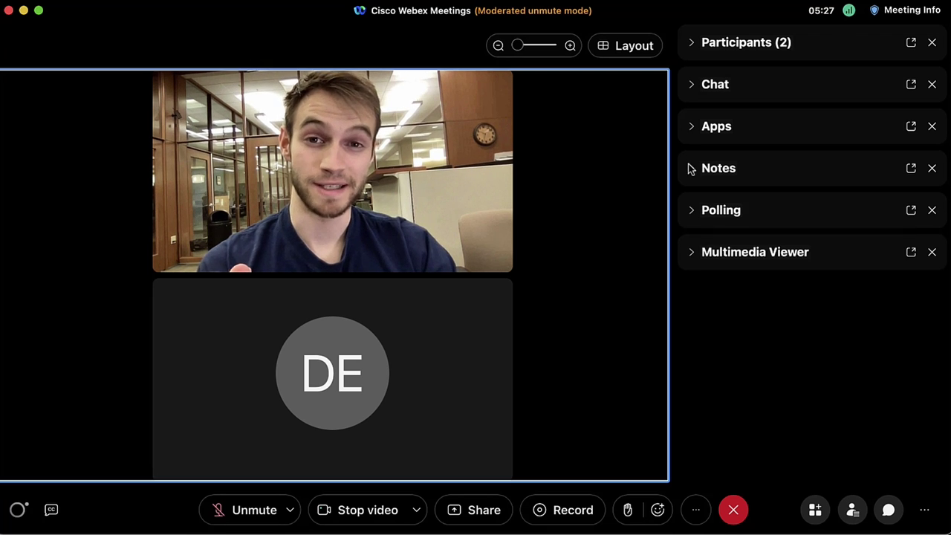
pyautogui.click(692, 211)
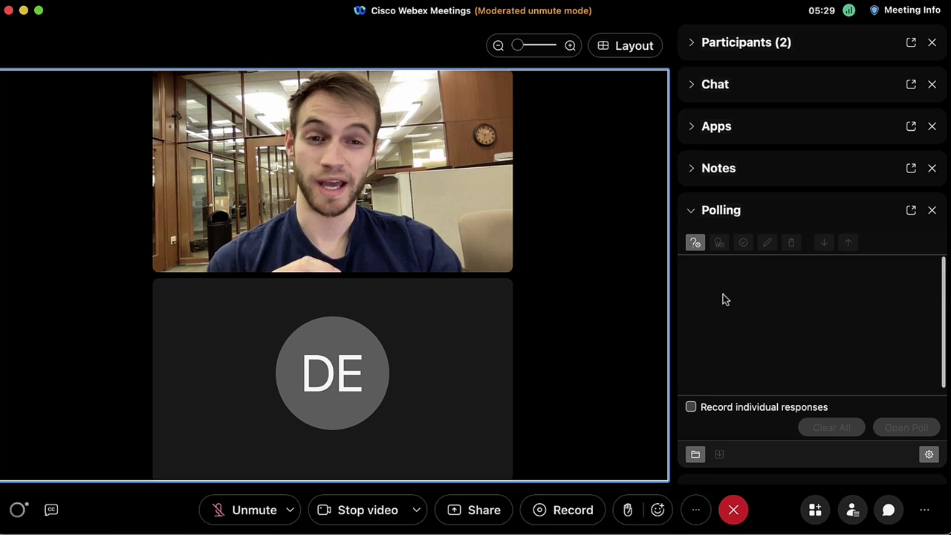
pyautogui.click(757, 296)
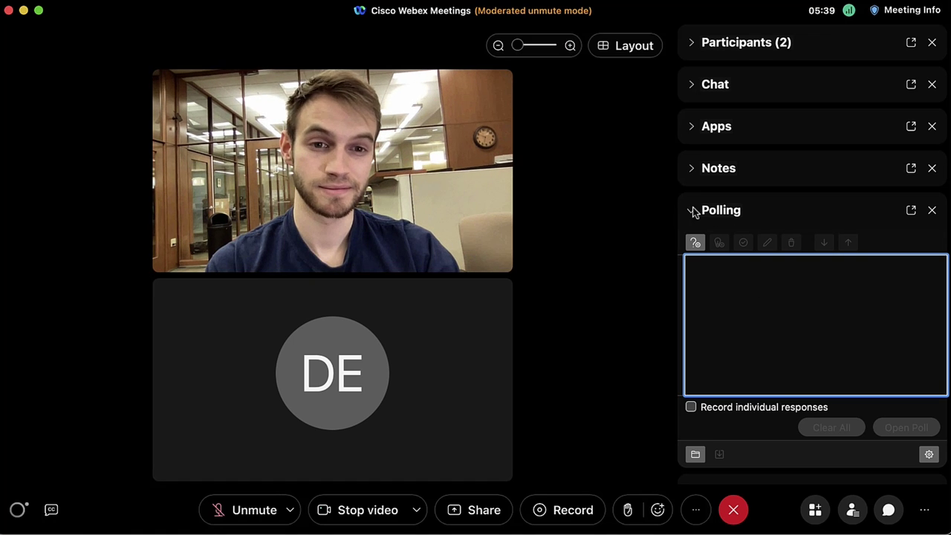
pyautogui.click(693, 211)
pyautogui.click(693, 253)
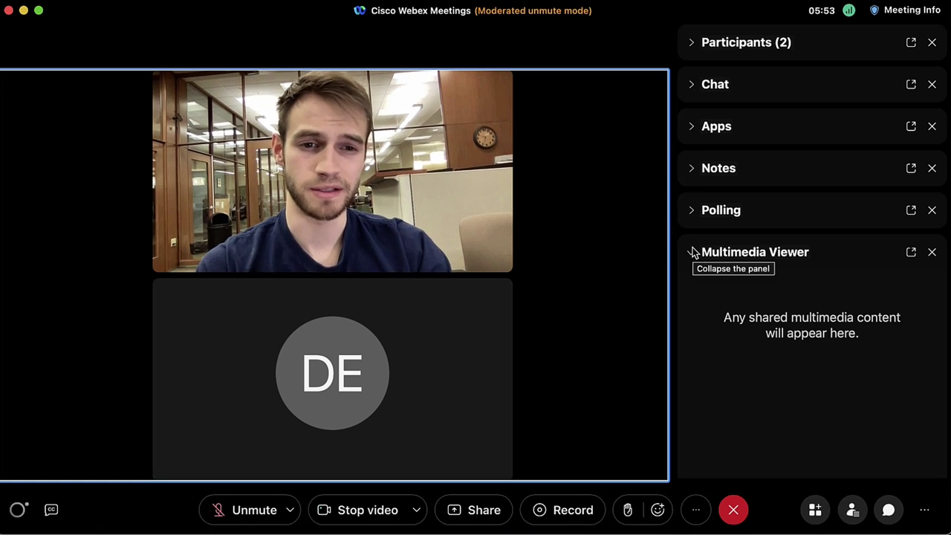
pyautogui.click(693, 253)
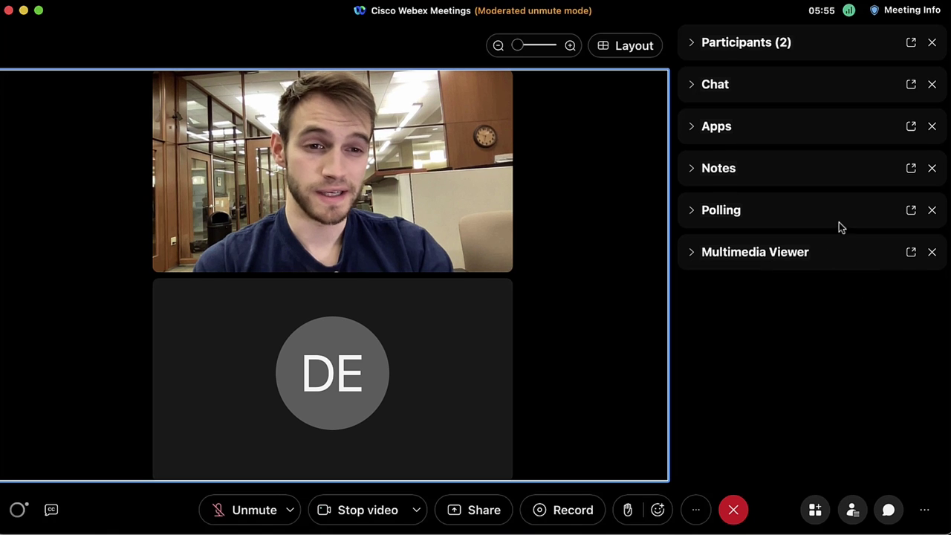
# Close the Multimedia Viewer, Polling, Notes, Apps, Chat and Participants panels.
pyautogui.click(932, 253)
pyautogui.click(931, 170)
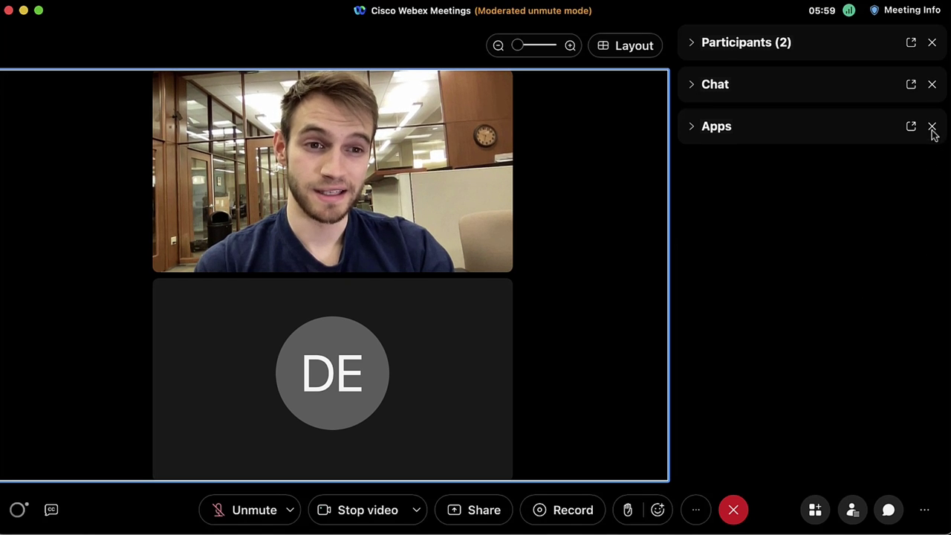
pyautogui.click(932, 127)
pyautogui.click(932, 85)
pyautogui.click(932, 42)
# Restore the default sidebar layout with View > Panels > Restore Layout.
pyautogui.moveTo(813, 193)
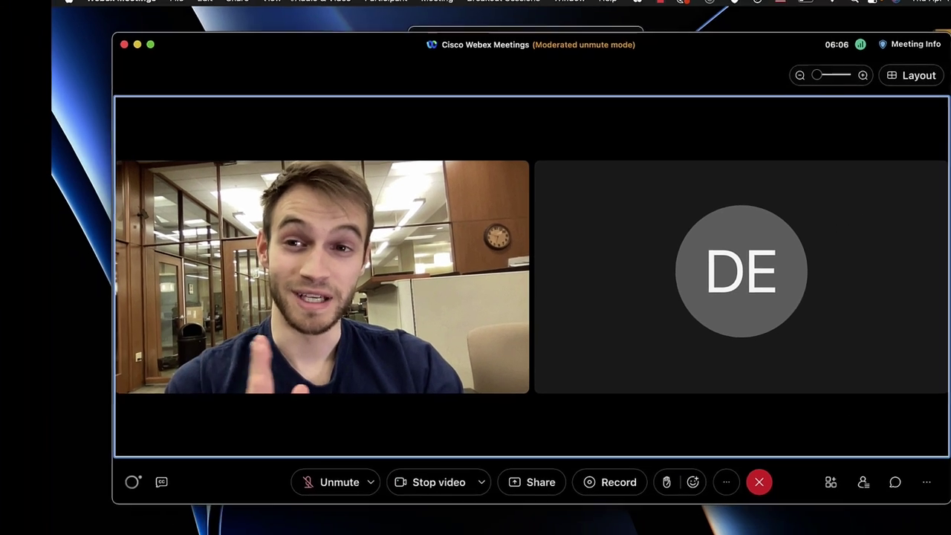
pyautogui.click(297, 4)
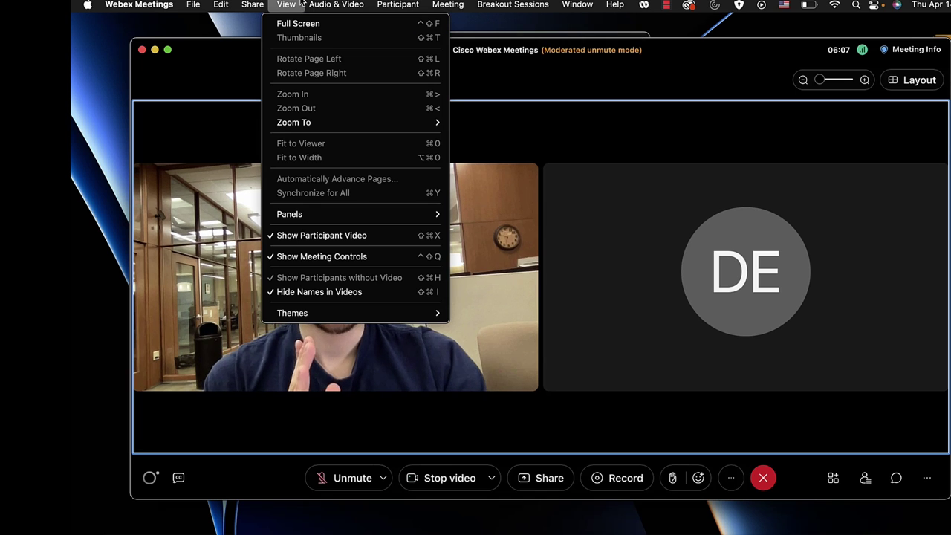
pyautogui.moveTo(318, 214)
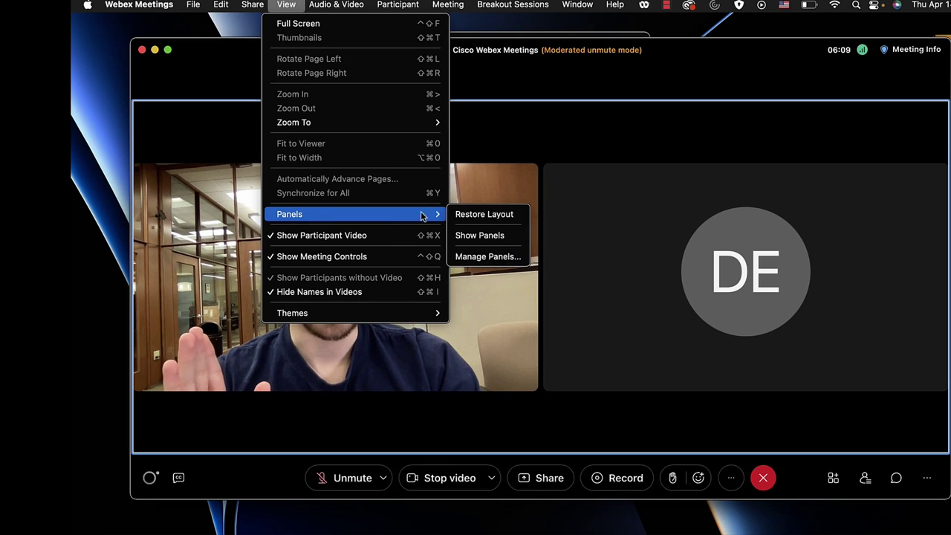
pyautogui.click(489, 216)
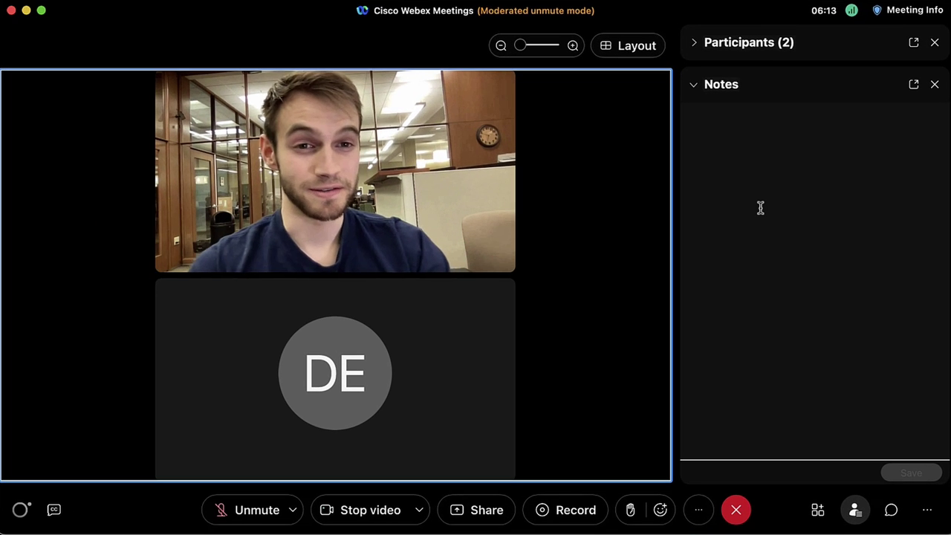
# Collapse Notes, check the More menu, then choose Breakout Sessions > Enable Breakout Sessions.
pyautogui.click(694, 86)
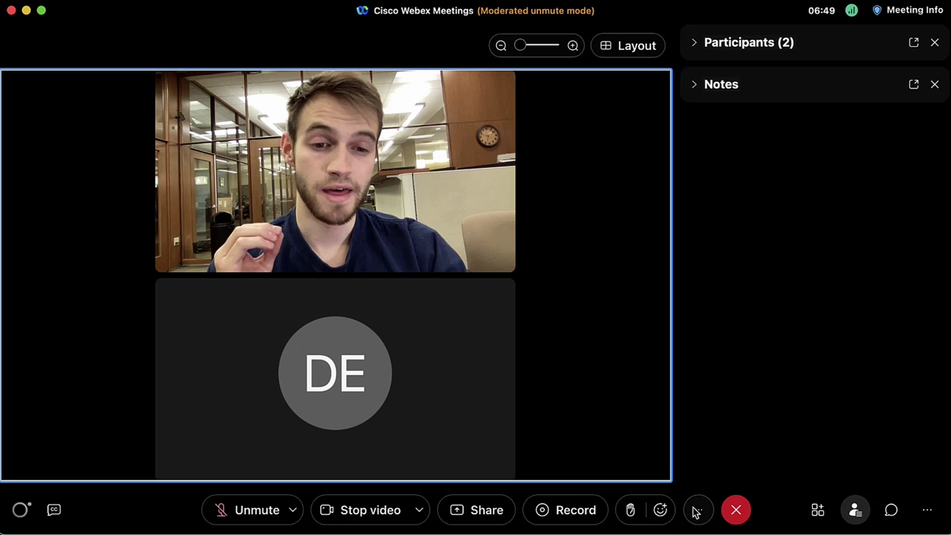
pyautogui.click(696, 510)
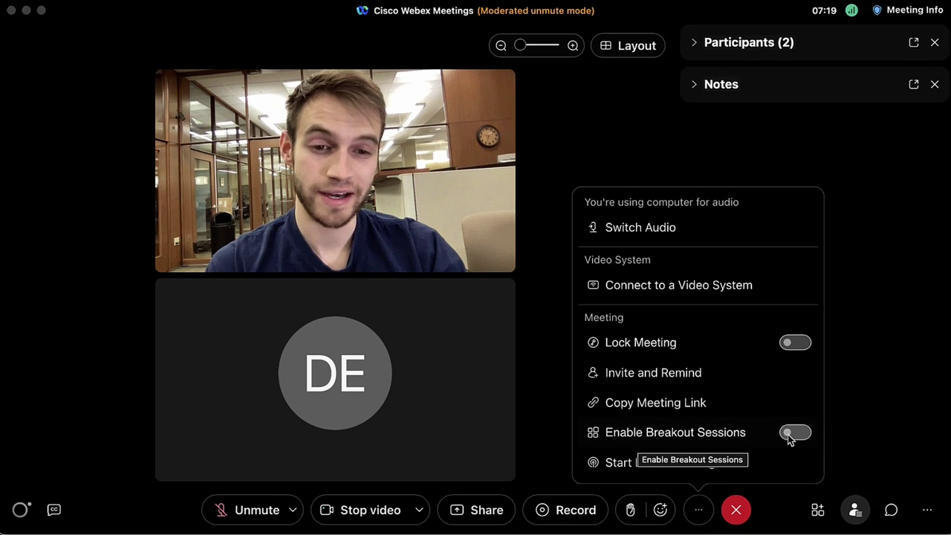
pyautogui.click(697, 513)
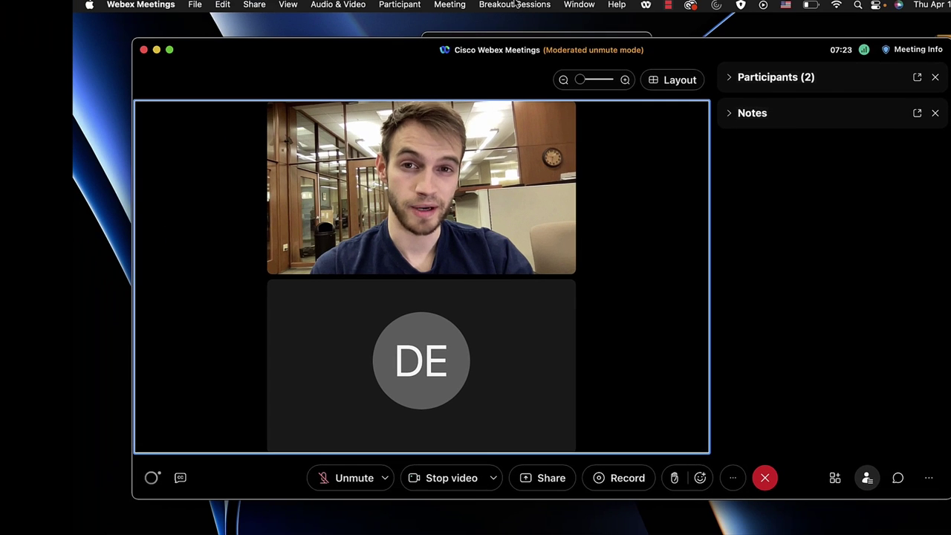
pyautogui.click(515, 4)
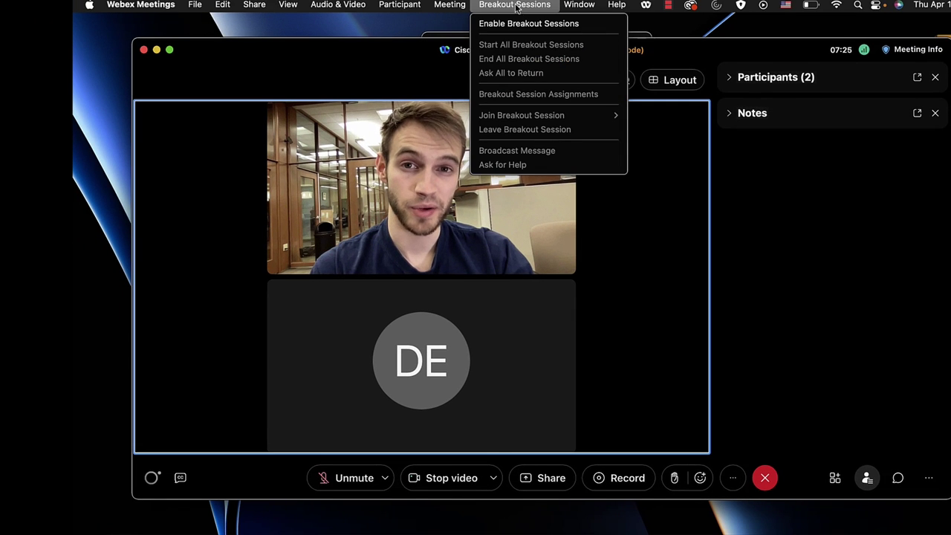
pyautogui.click(605, 27)
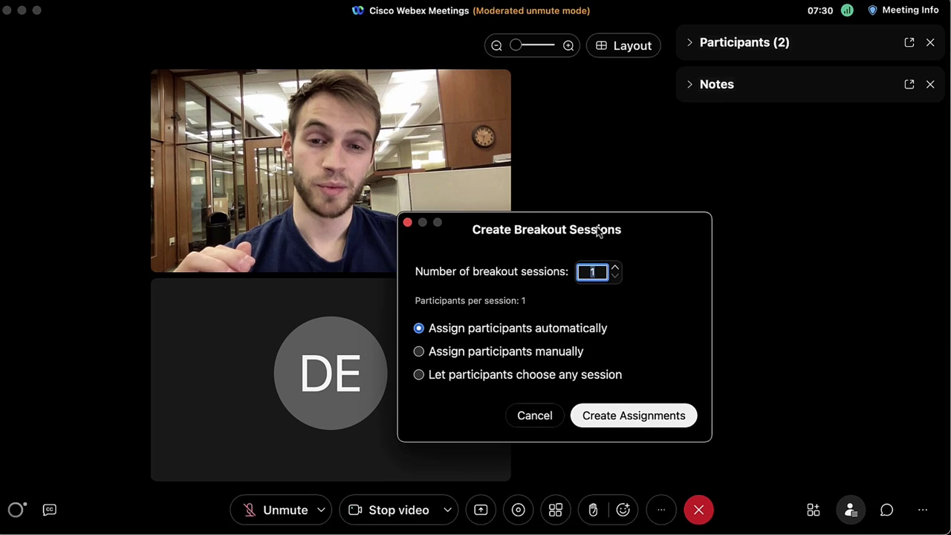
# Set the number of breakout sessions to 5 and create the assignments.
pyautogui.moveTo(599, 228); pyautogui.dragTo(663, 229)
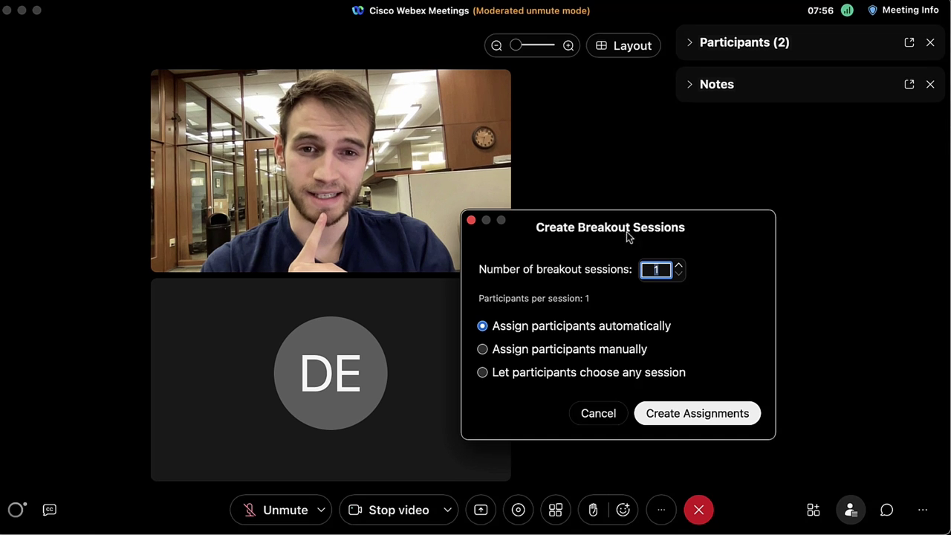
pyautogui.click(405, 2)
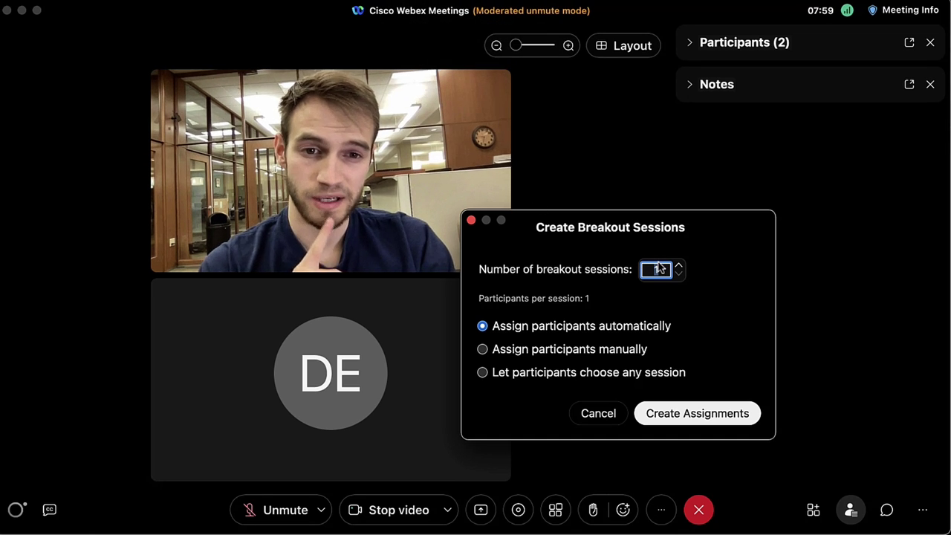
pyautogui.write('5')
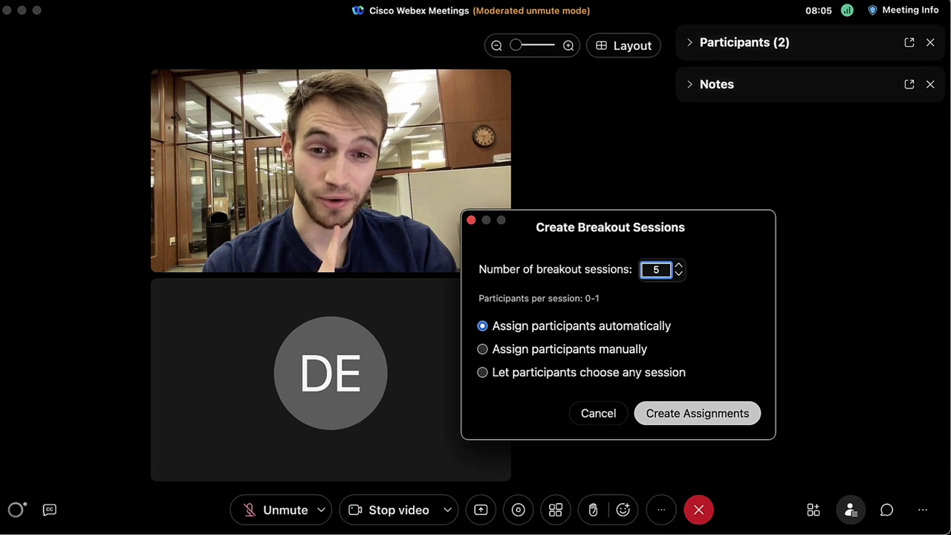
pyautogui.click(654, 413)
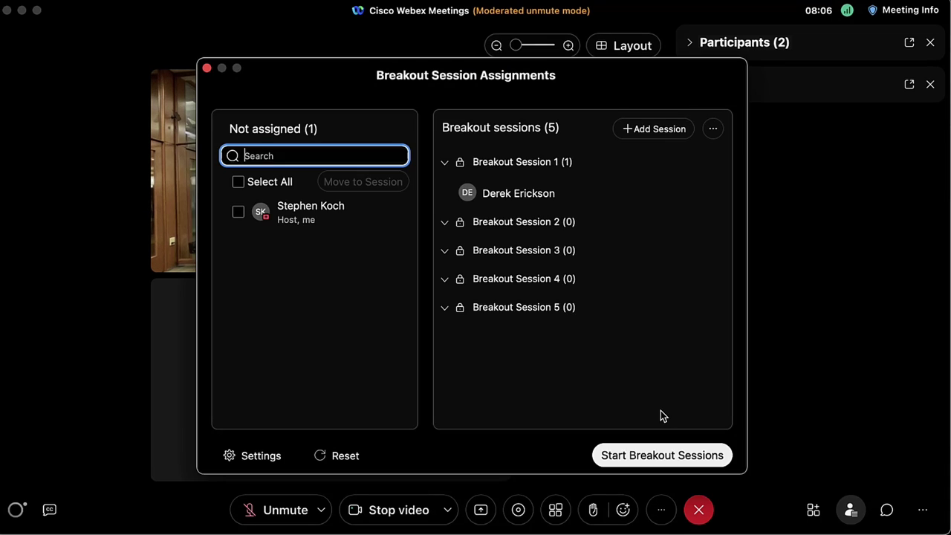
# Assign the unassigned host to Breakout Session 1 and start the breakout sessions.
pyautogui.moveTo(486, 196)
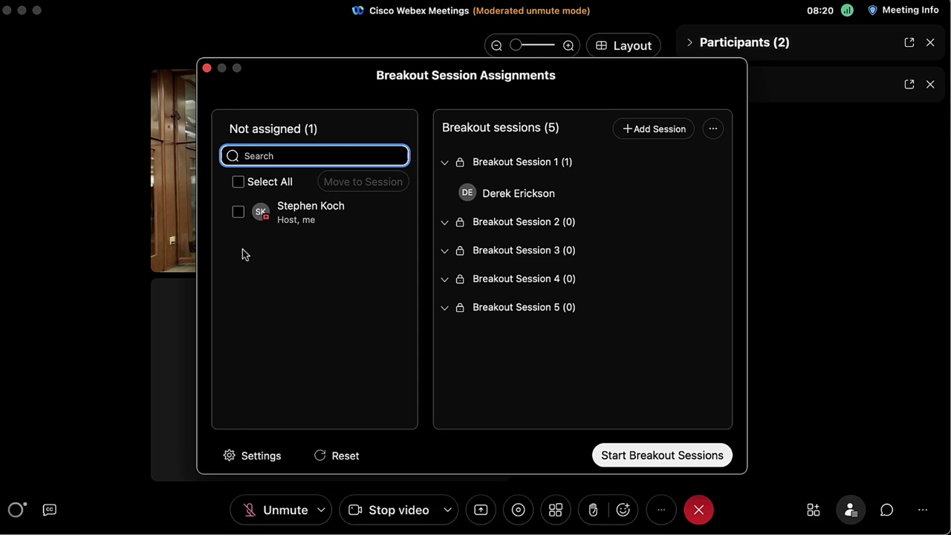
pyautogui.click(238, 212)
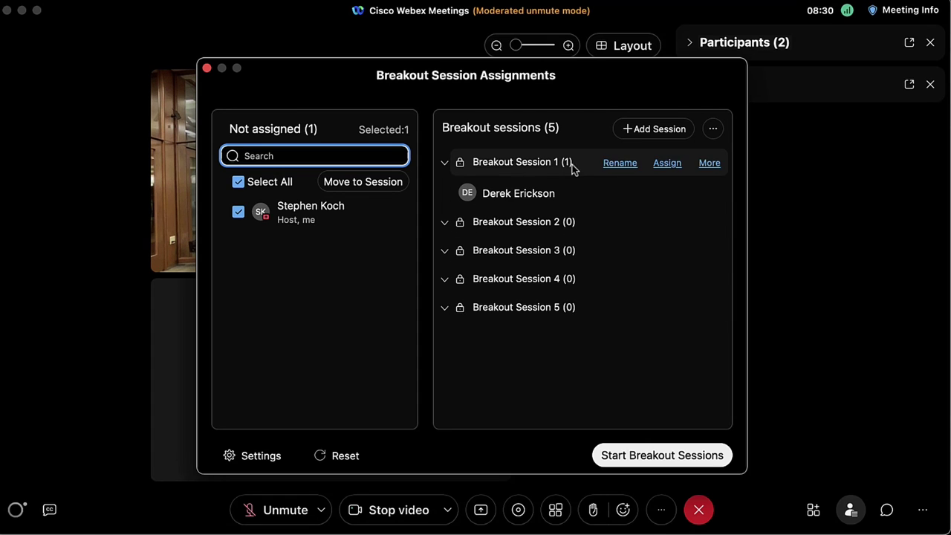
pyautogui.click(666, 163)
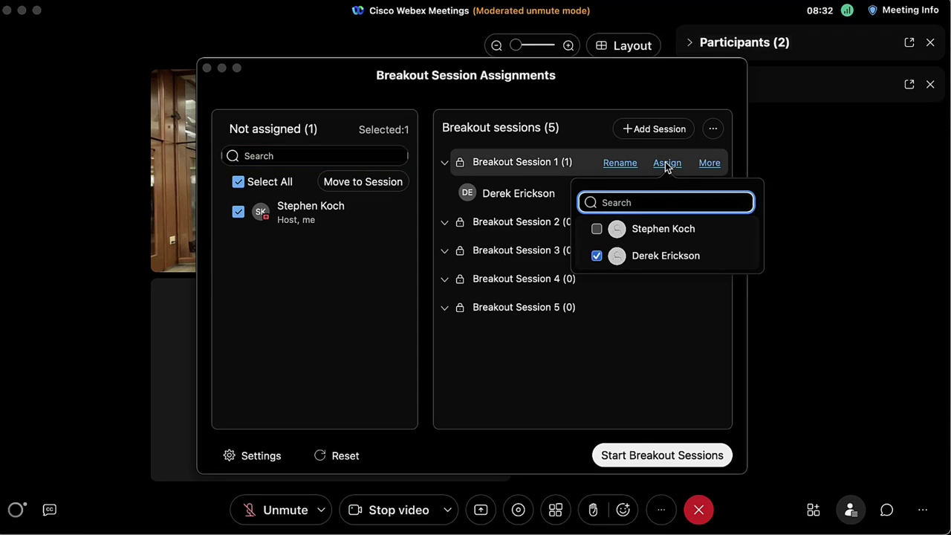
pyautogui.click(597, 229)
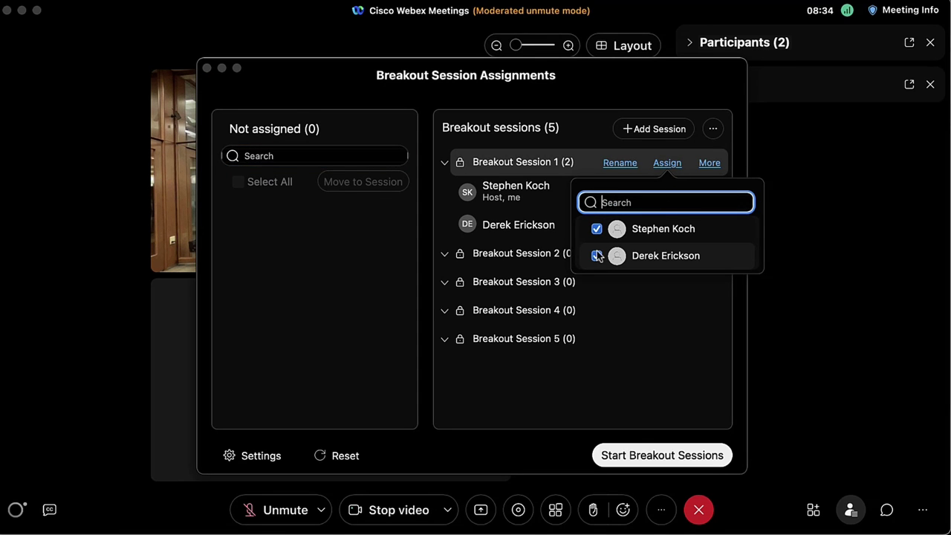
pyautogui.click(604, 157)
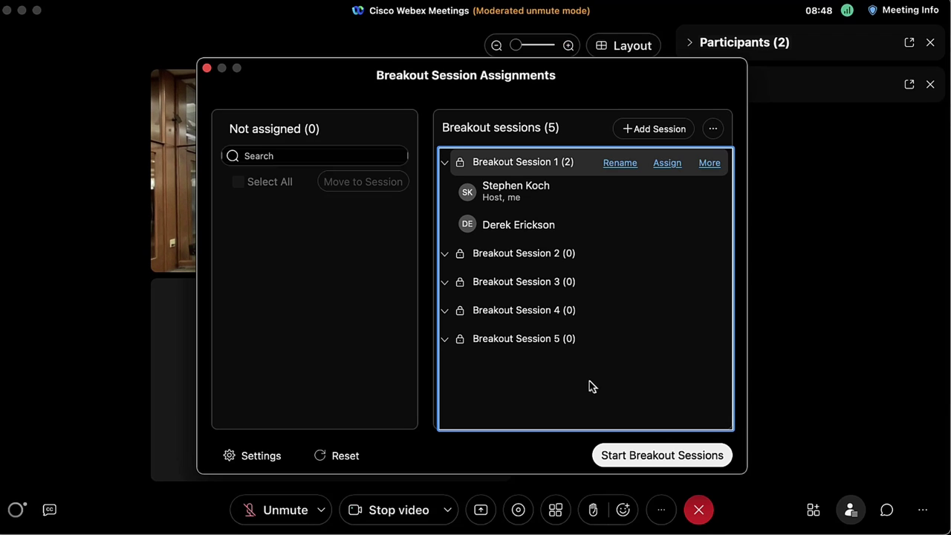
pyautogui.click(642, 456)
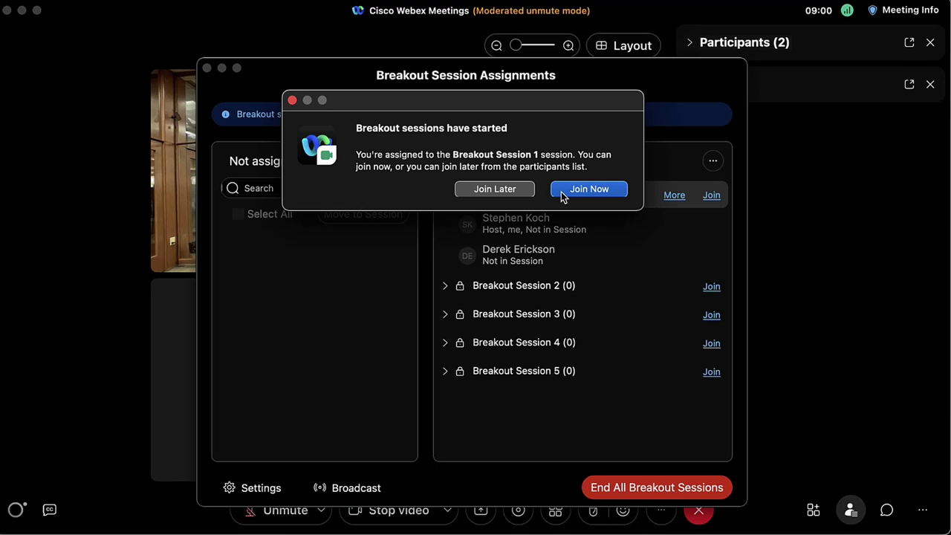
# Join Breakout Session 1 now and reopen the breakout session assignments.
pyautogui.click(587, 189)
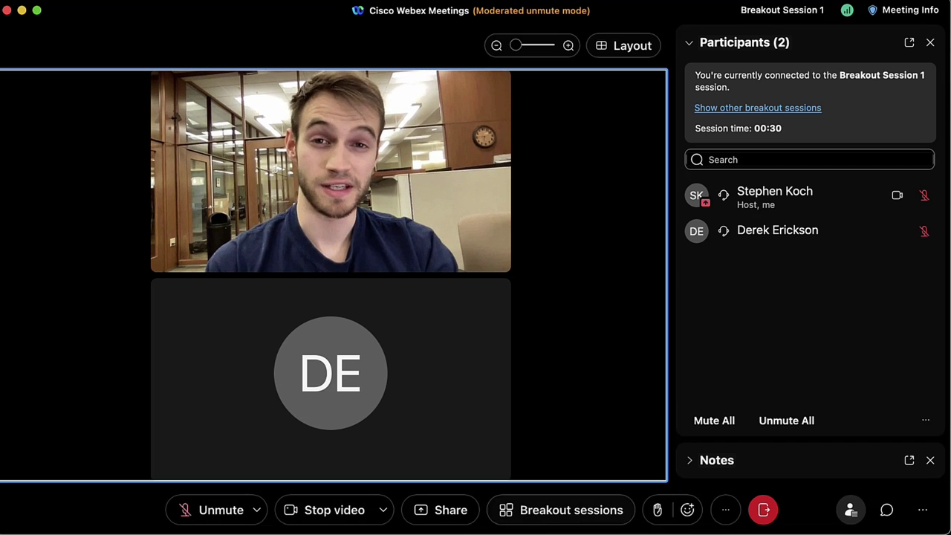
pyautogui.click(534, 515)
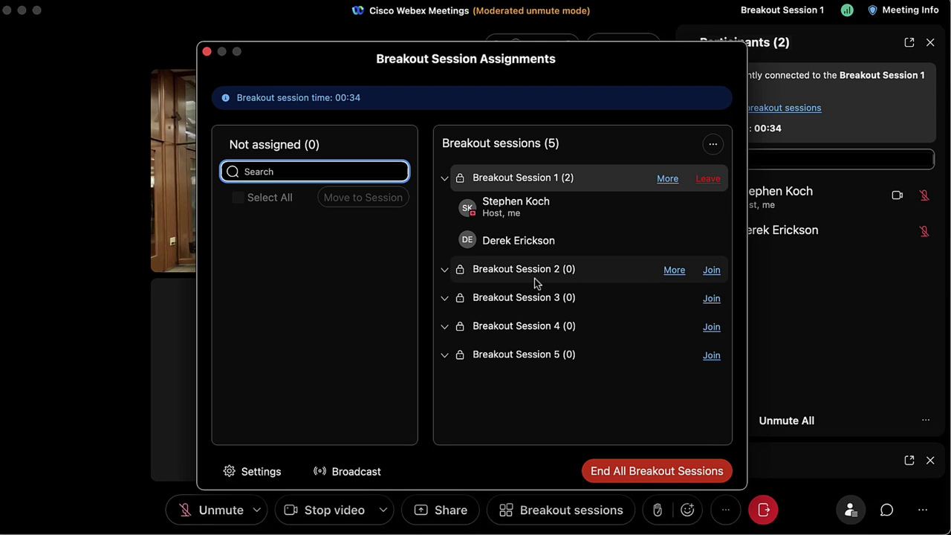
# End all breakout sessions, dismiss the closing notice, and leave Breakout Session 1 for the main meeting.
pyautogui.click(626, 473)
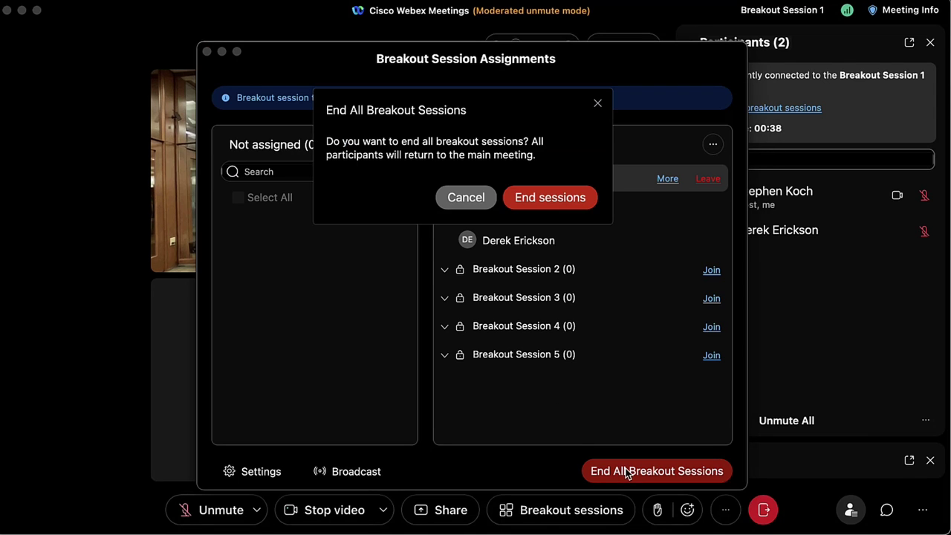
pyautogui.click(551, 198)
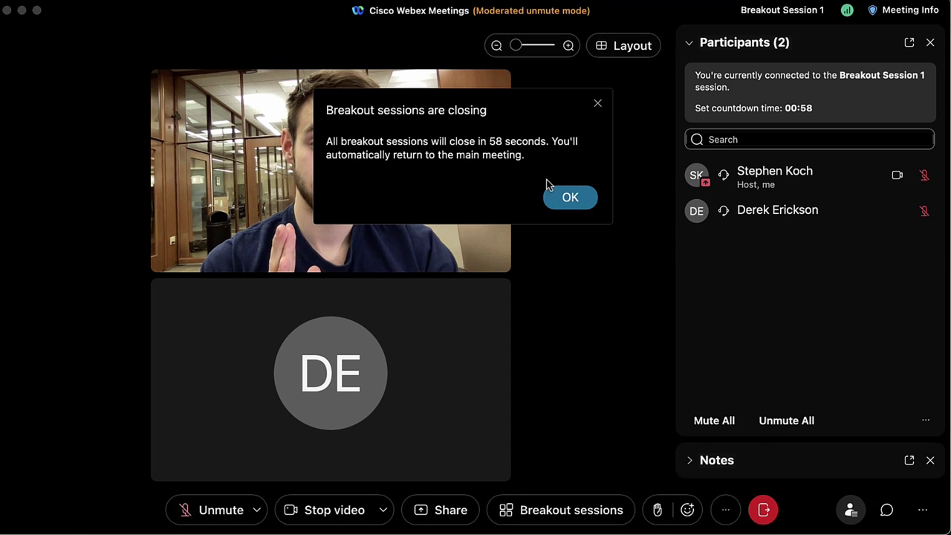
pyautogui.click(559, 197)
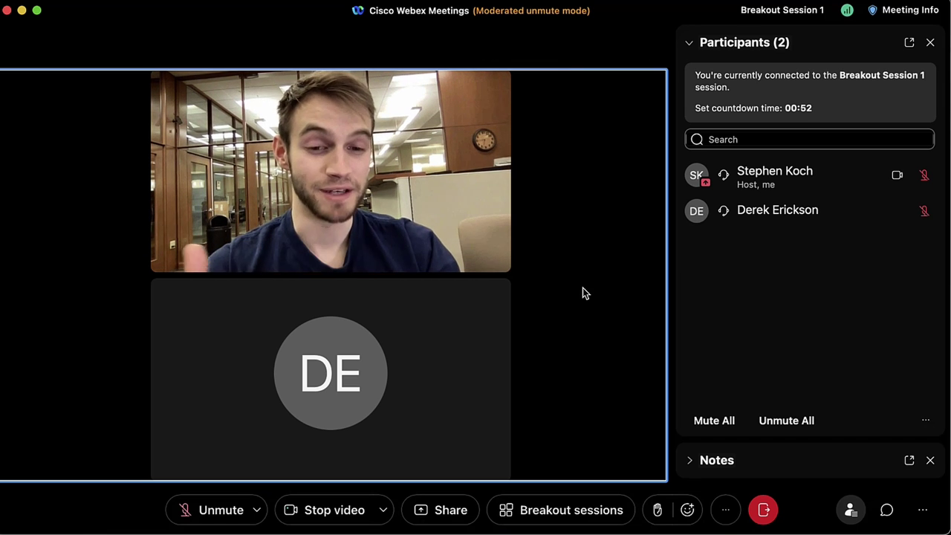
pyautogui.click(766, 511)
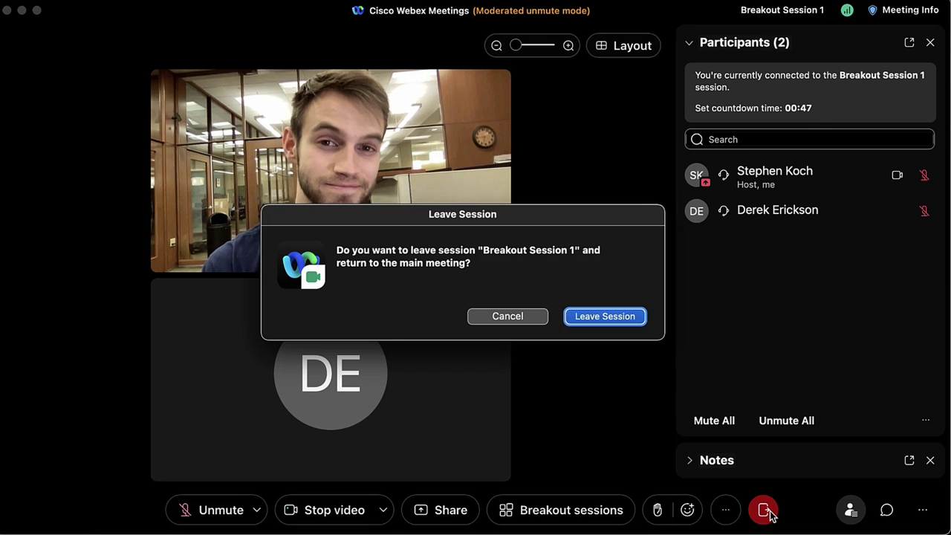
pyautogui.click(639, 331)
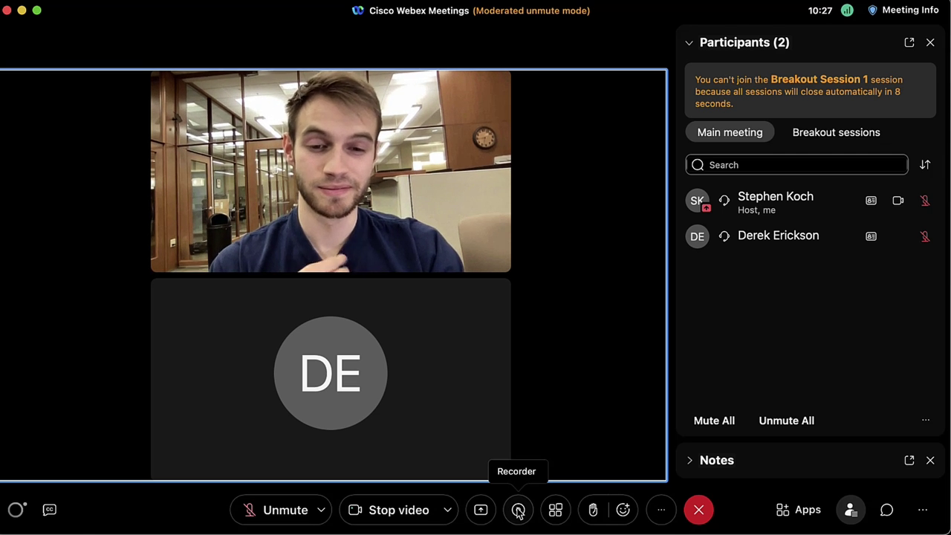
# Start recording the meeting with Record in cloud, then close the recording popup.
pyautogui.click(519, 511)
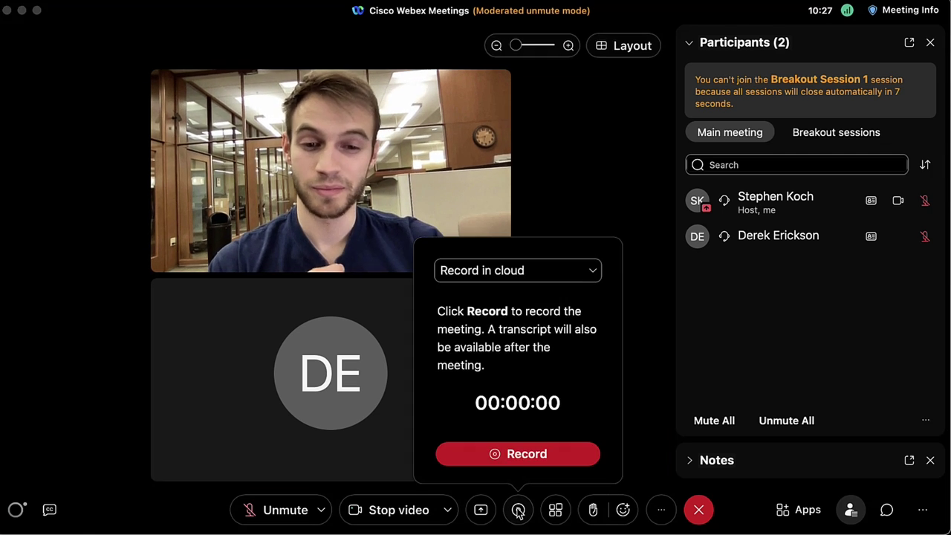
pyautogui.click(514, 272)
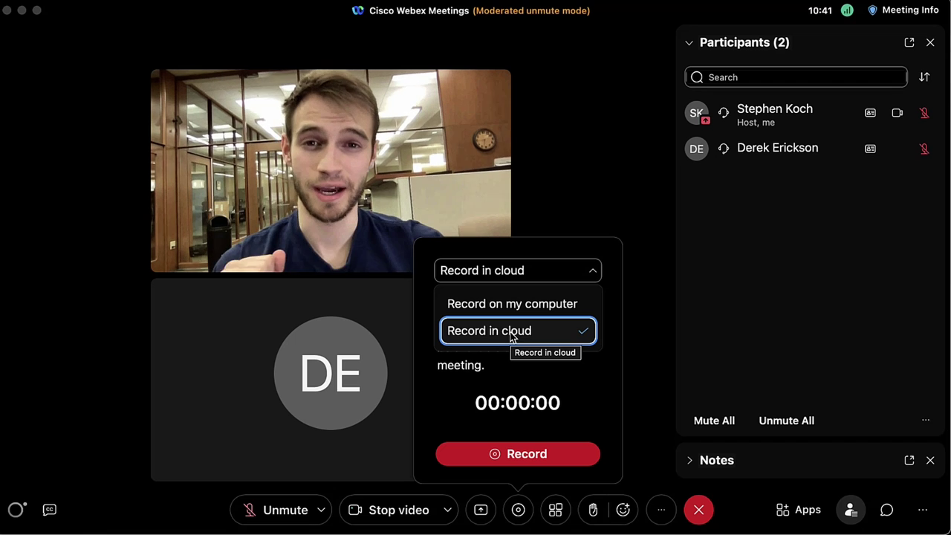
pyautogui.click(516, 333)
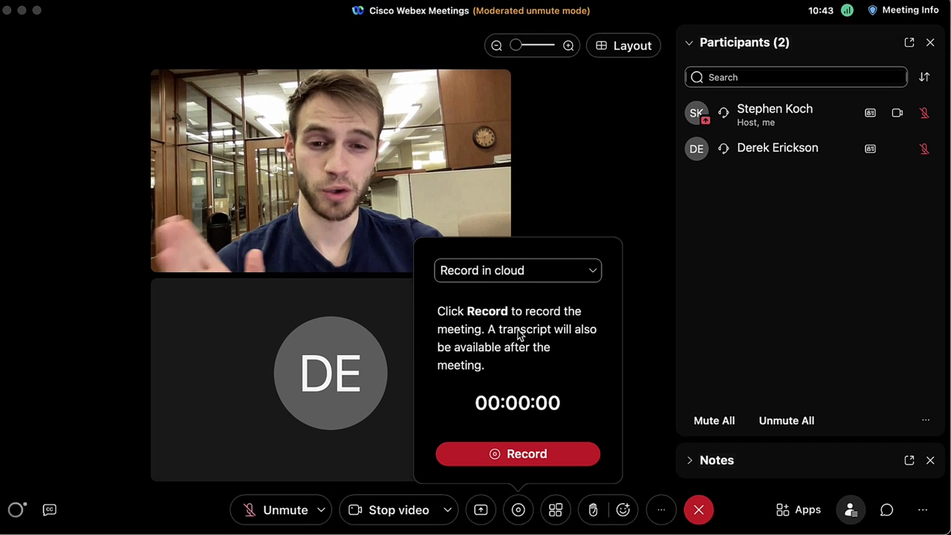
pyautogui.click(532, 459)
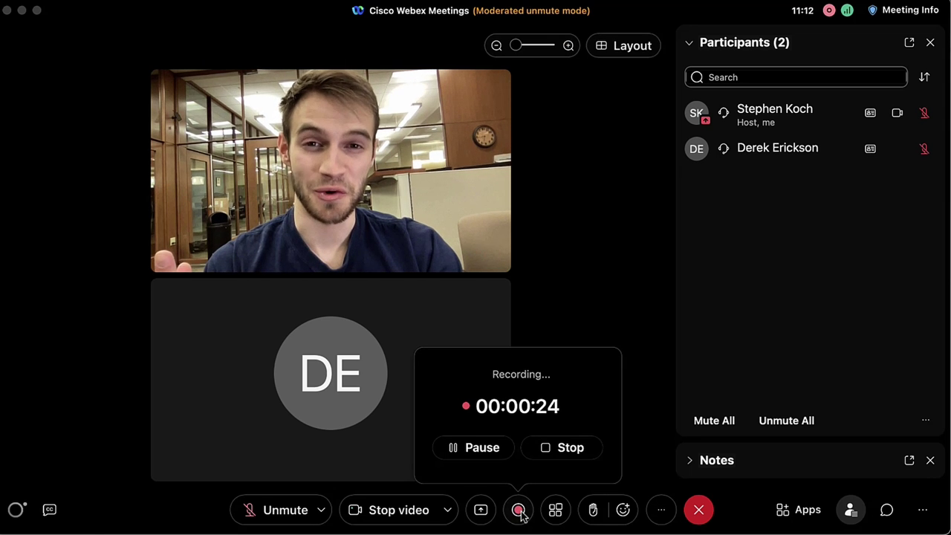
pyautogui.click(518, 511)
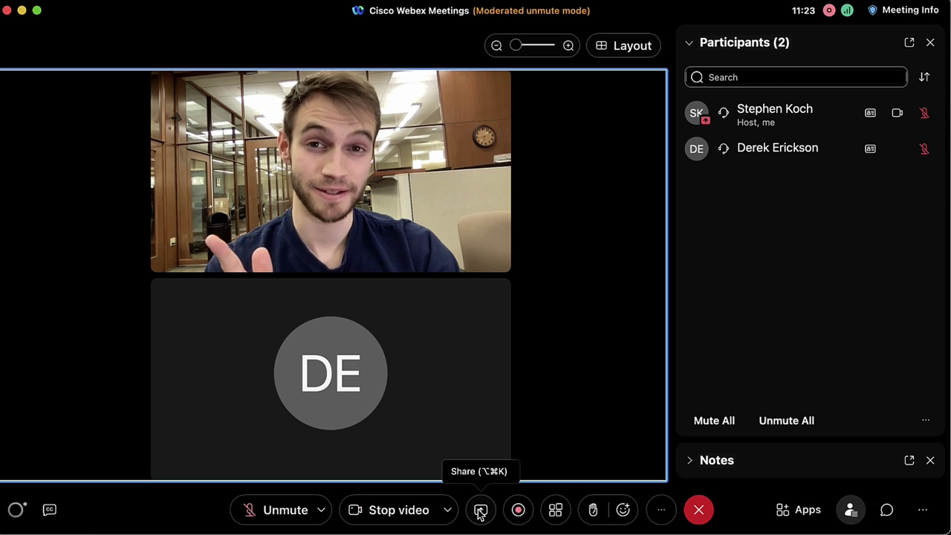
# Try the Google Chrome tile and optimization choices in Share Content, then switch to File.
pyautogui.click(481, 511)
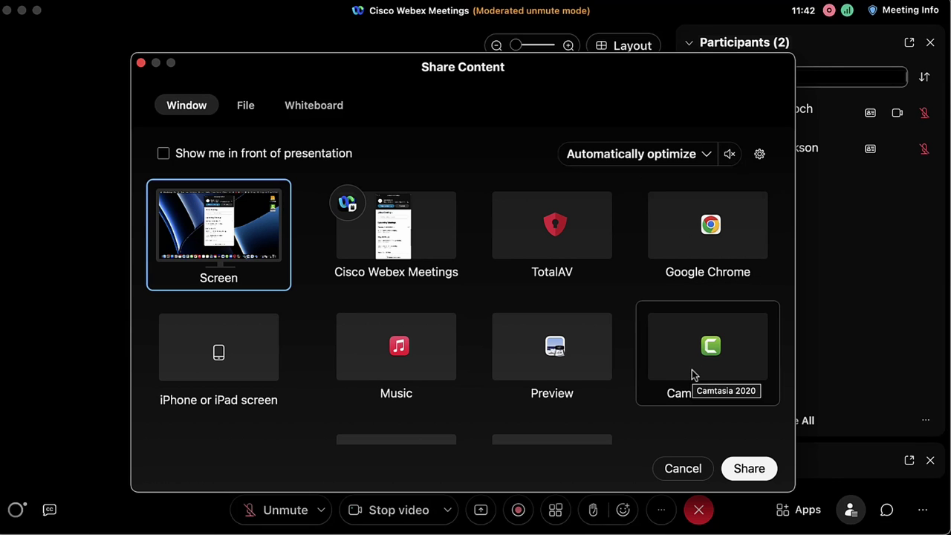
pyautogui.click(676, 235)
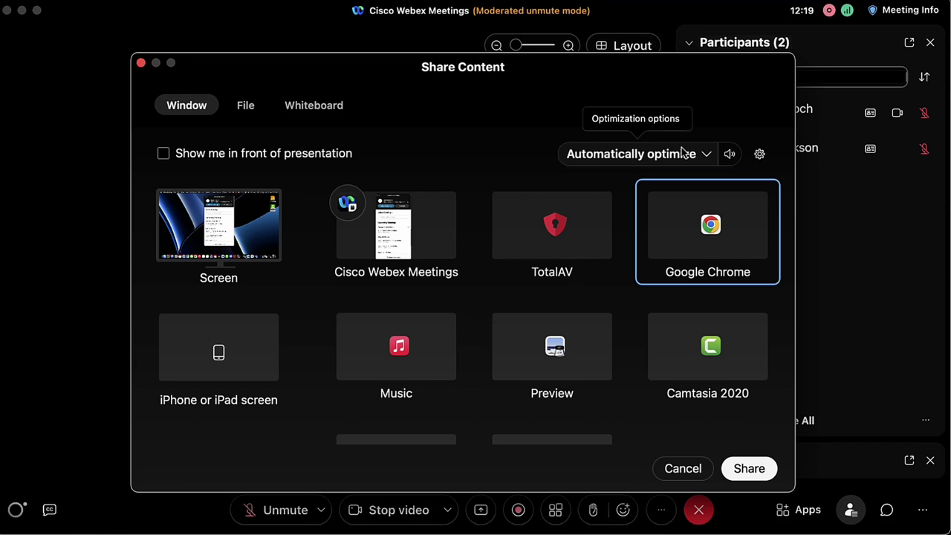
pyautogui.click(683, 152)
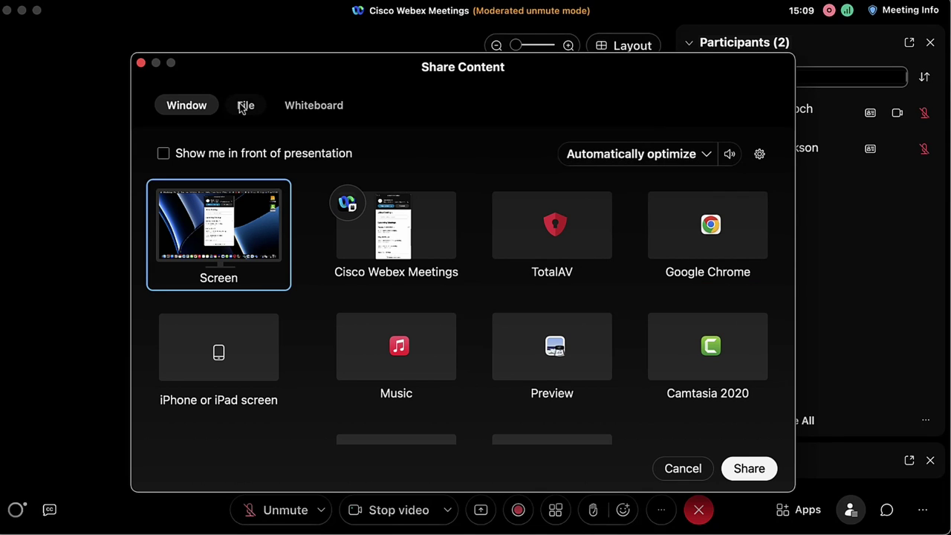
pyautogui.click(242, 109)
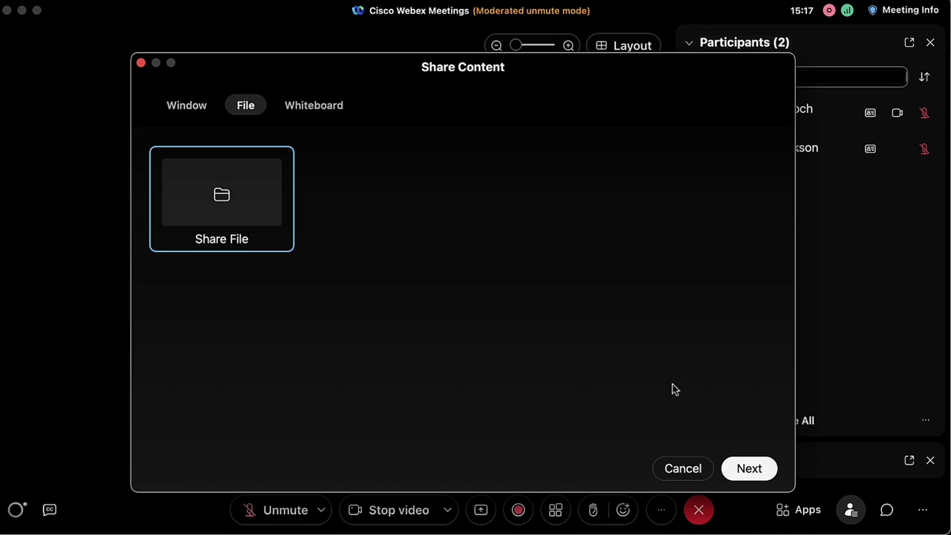
# Pick TLCPhotos-1.jpg from the TLC folder and share it in the meeting.
pyautogui.click(747, 468)
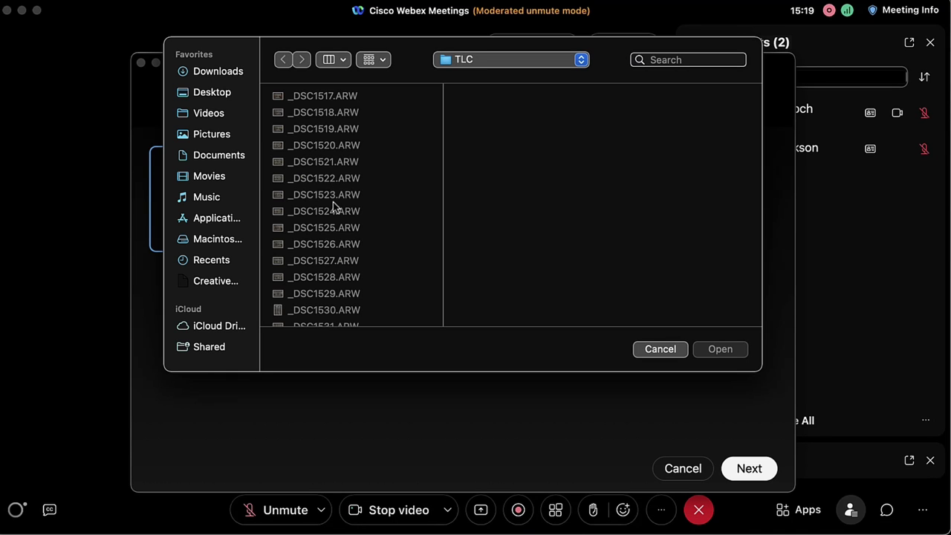
pyautogui.scroll(-10, 332, 209)
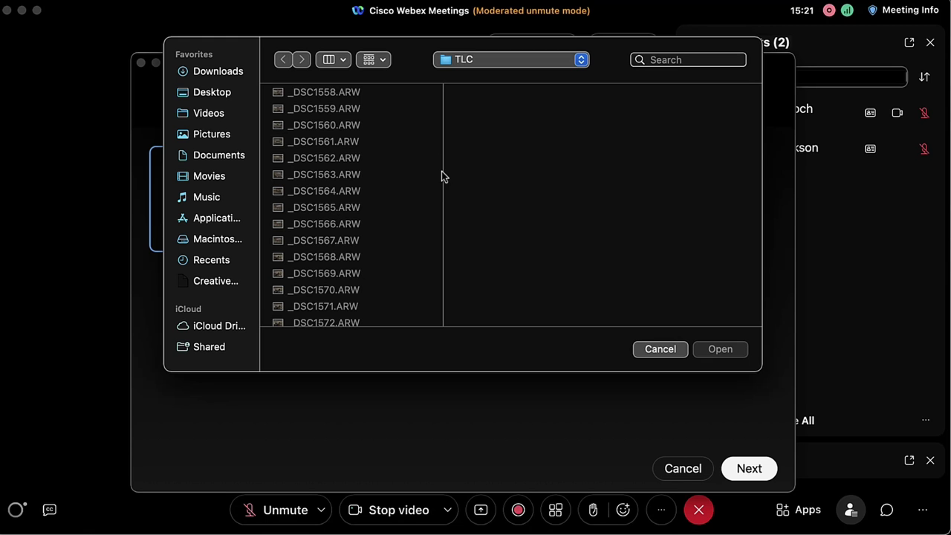
pyautogui.scroll(-20, 357, 200)
pyautogui.scroll(10, 357, 199)
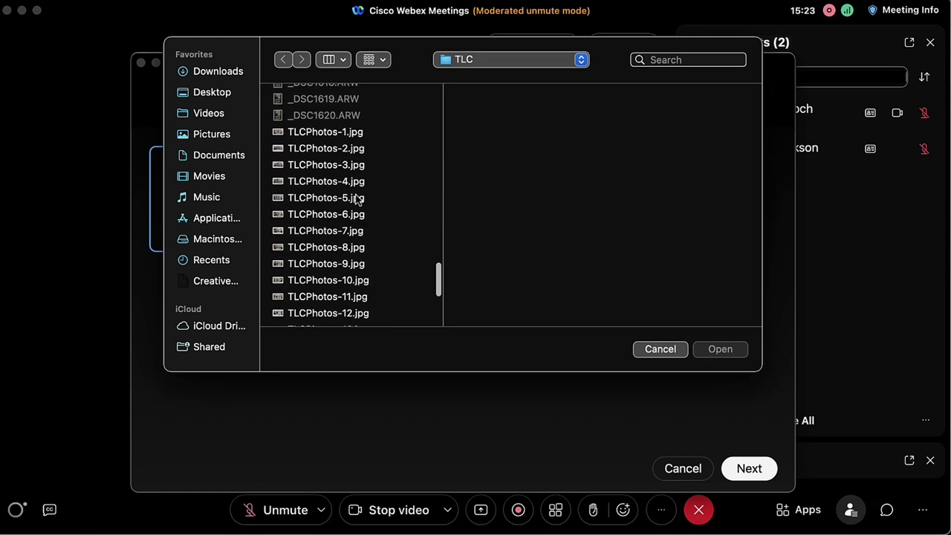
pyautogui.click(352, 251)
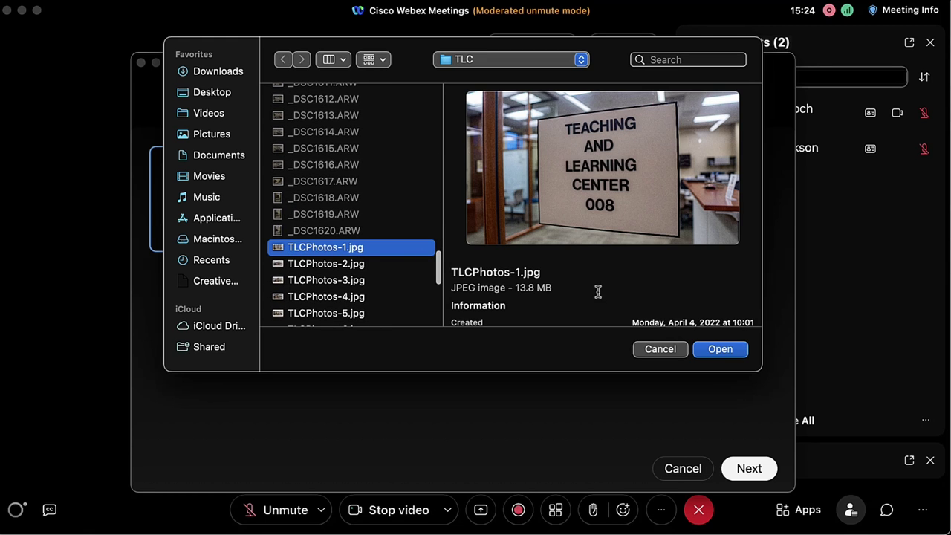
pyautogui.click(731, 356)
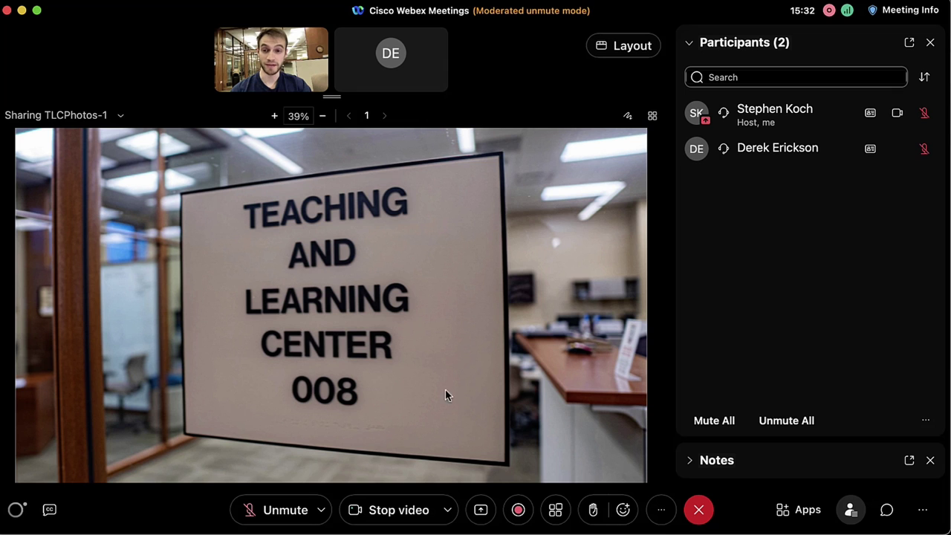
# Adjust the shared photo's zoom between 33% and 47%, ending at 39%.
pyautogui.click(321, 117)
pyautogui.click(320, 117)
pyautogui.click(274, 116)
pyautogui.click(274, 116)
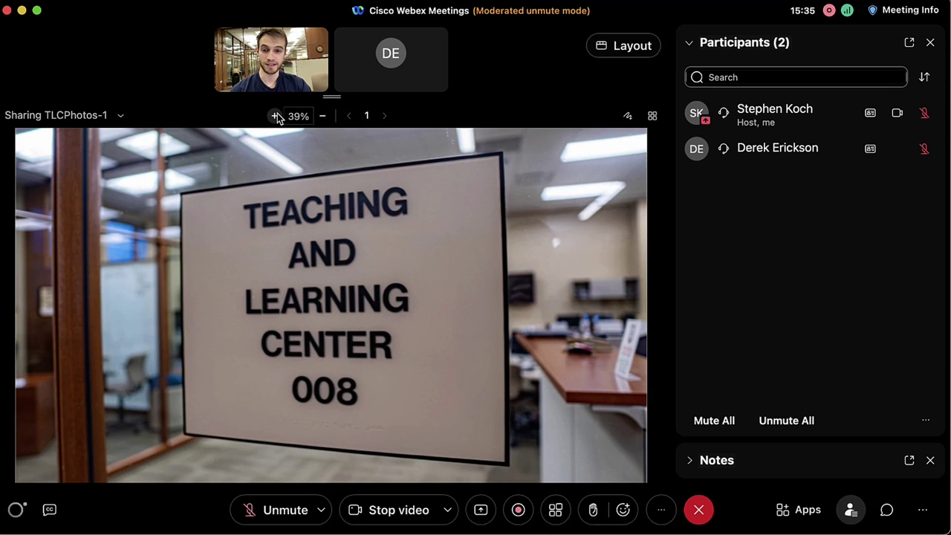
pyautogui.click(274, 116)
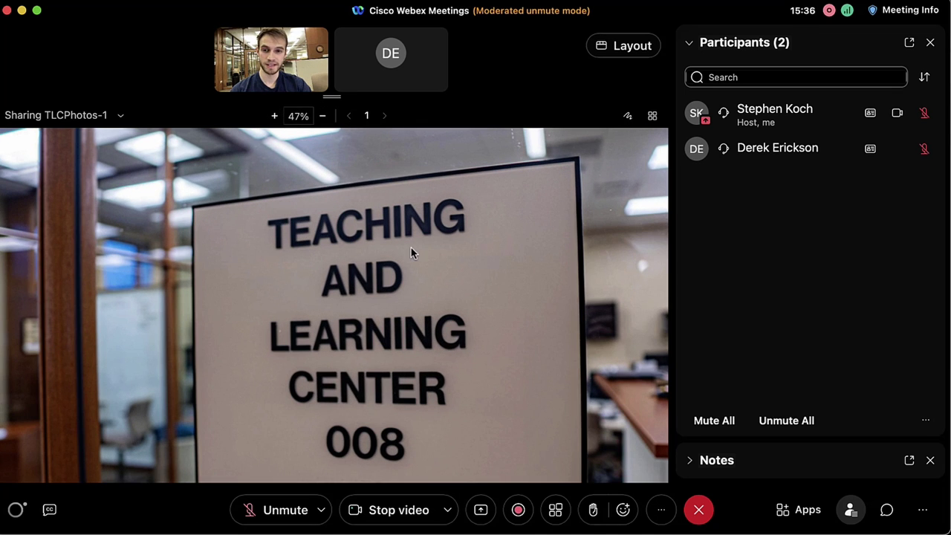
pyautogui.click(323, 117)
pyautogui.click(322, 116)
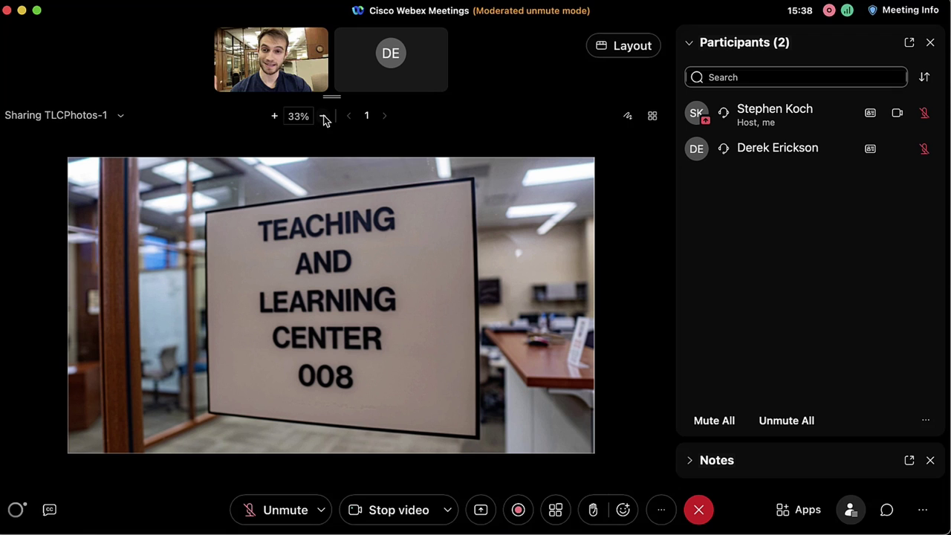
pyautogui.click(275, 116)
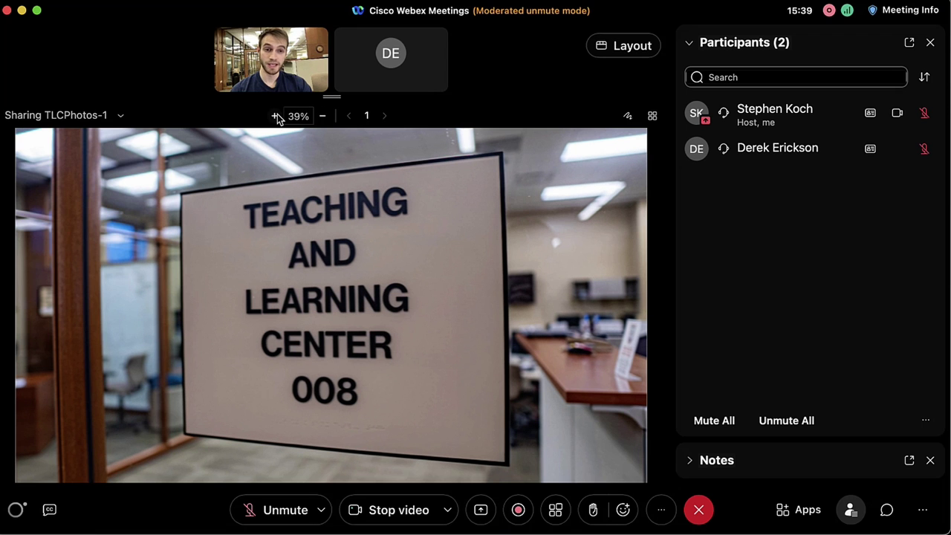
# Close the shared TLCPhotos-1 document, answer the save prompt, and reopen Share Content.
pyautogui.click(120, 117)
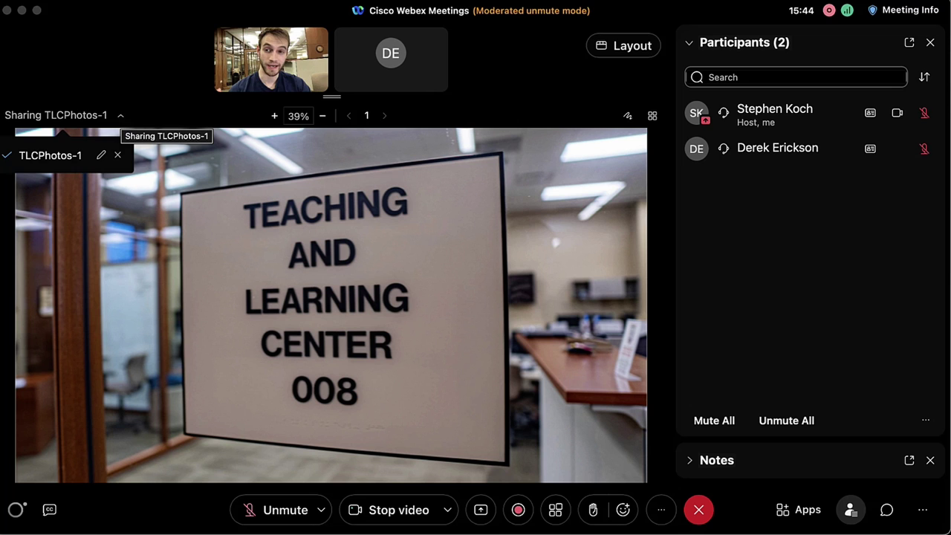
pyautogui.click(118, 155)
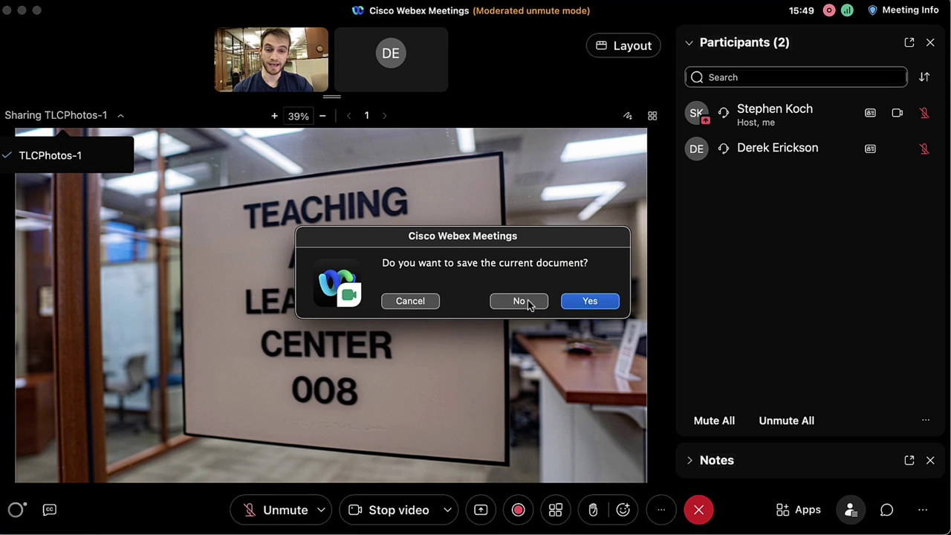
pyautogui.click(565, 301)
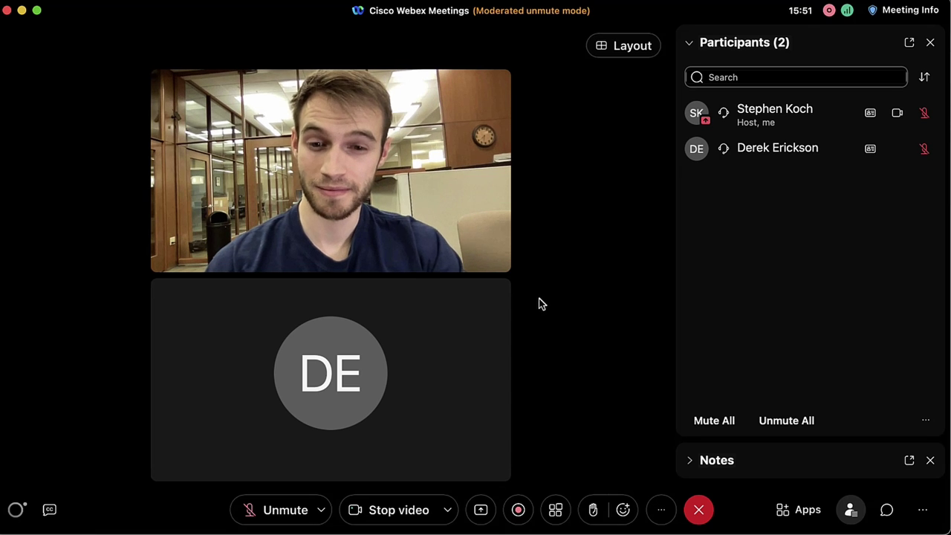
pyautogui.click(481, 510)
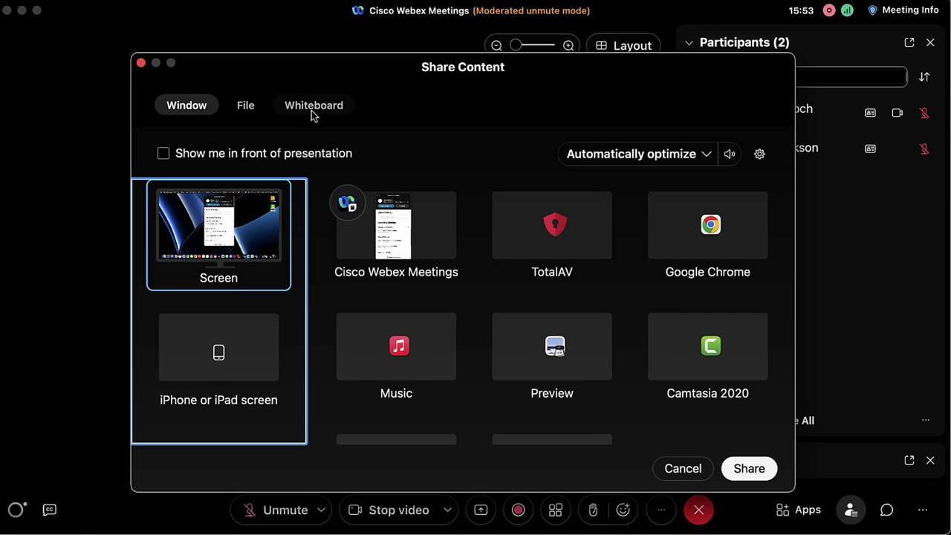
# Share a new blank whiteboard (Whiteboard 2) and select the freehand drawing tool.
pyautogui.click(329, 109)
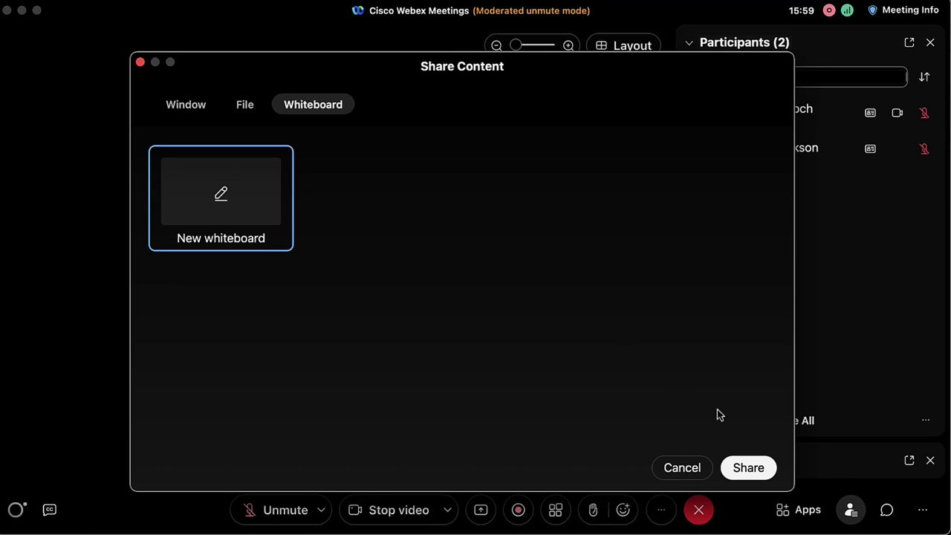
pyautogui.click(746, 467)
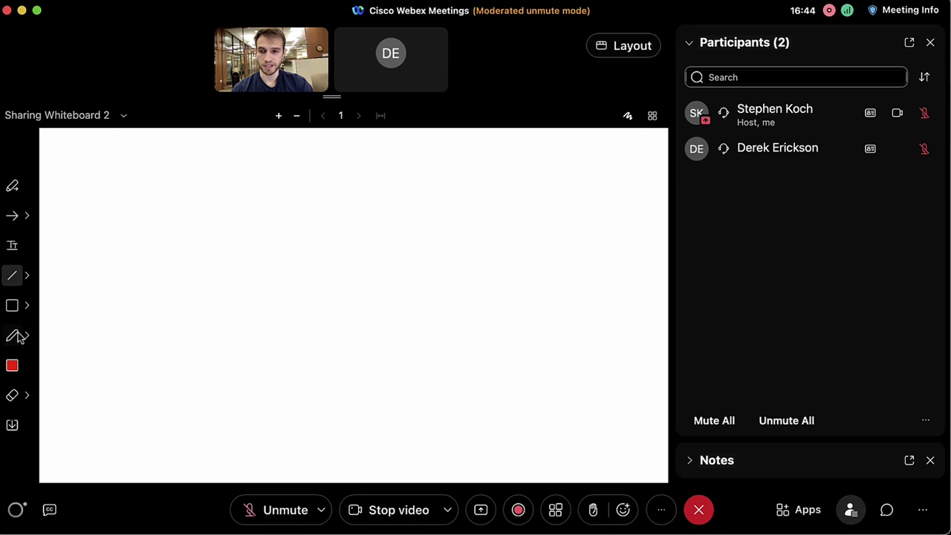
pyautogui.click(15, 335)
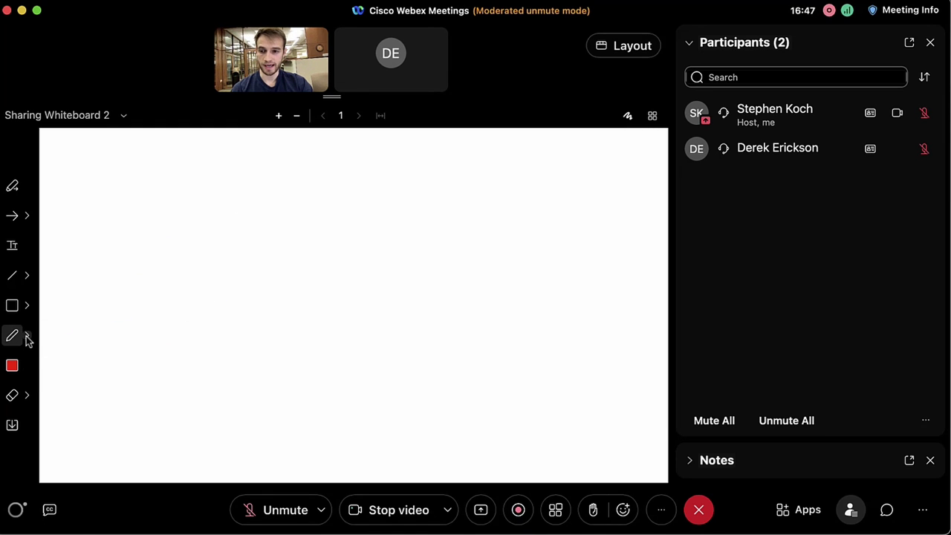
# Switch the drawing tool to Pencil with black stroke colour.
pyautogui.click(26, 338)
pyautogui.click(74, 353)
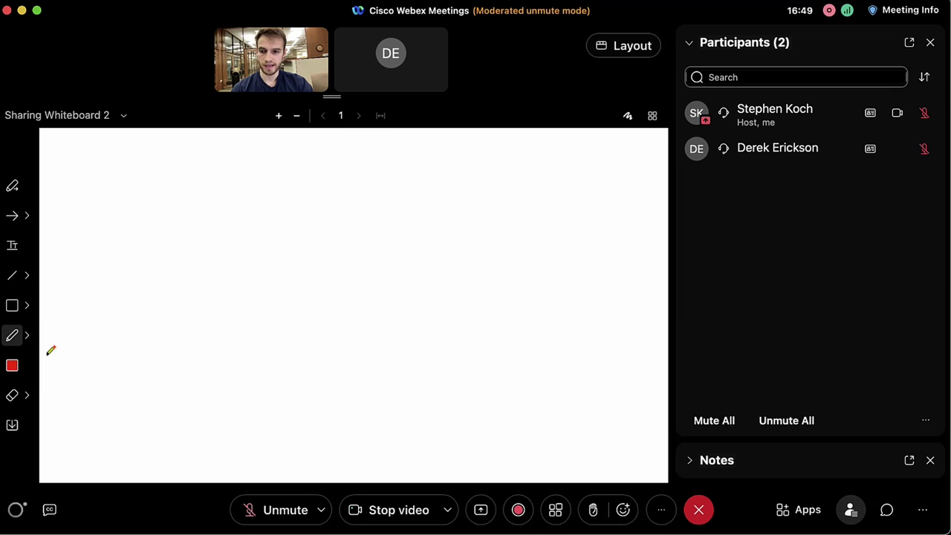
pyautogui.click(14, 365)
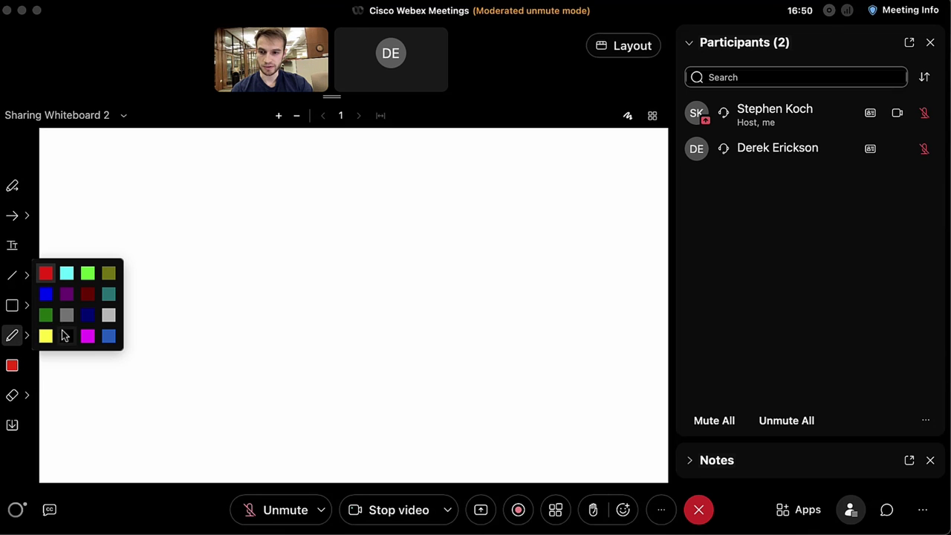
pyautogui.click(65, 335)
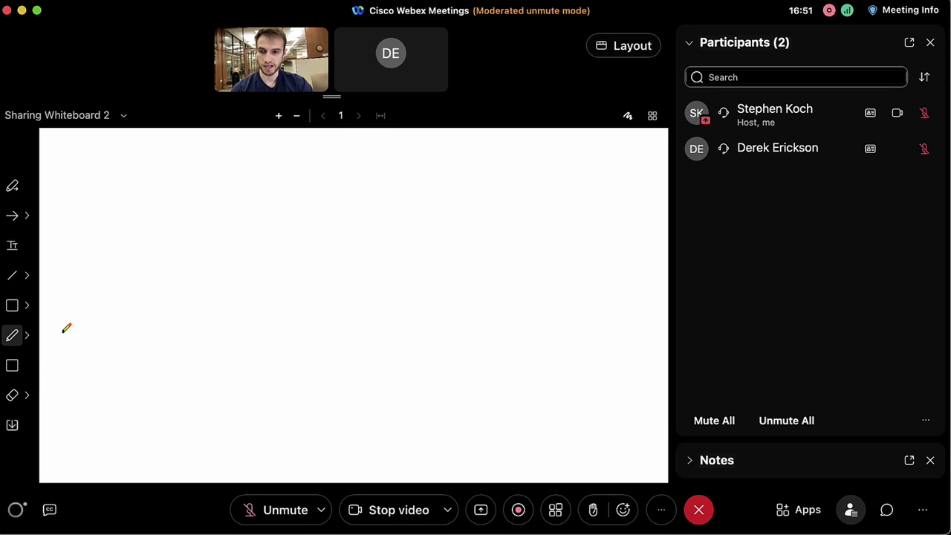
# Handwrite the word 'Hello' across Whiteboard 2.
pyautogui.moveTo(166, 220); pyautogui.dragTo(167, 319)
pyautogui.moveTo(197, 236); pyautogui.dragTo(196, 315)
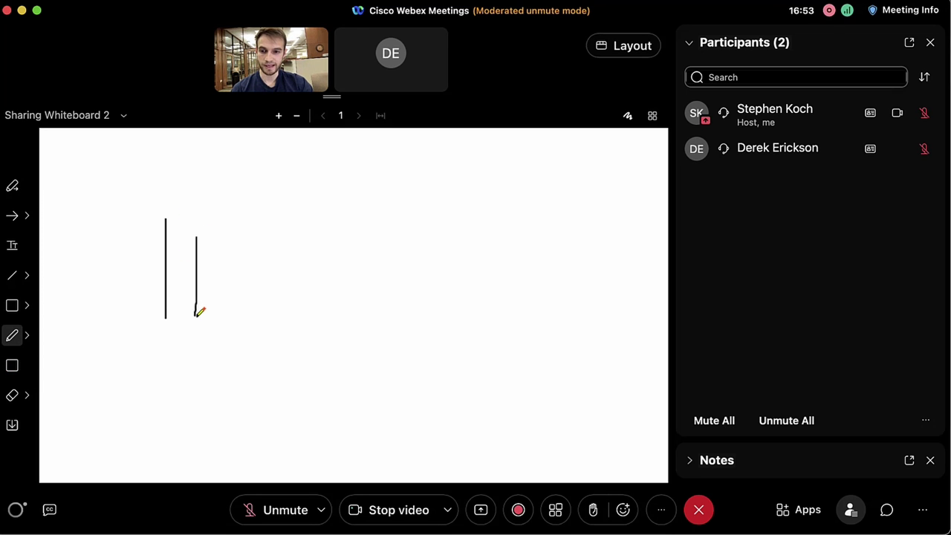
pyautogui.moveTo(168, 270)
pyautogui.mouseDown()
pyautogui.moveTo(221, 269)
pyautogui.moveTo(230, 312)
pyautogui.moveTo(270, 305)
pyautogui.moveTo(190, 274)
pyautogui.moveTo(294, 303)
pyautogui.mouseUp()
pyautogui.moveTo(309, 230); pyautogui.dragTo(307, 304)
pyautogui.moveTo(353, 233); pyautogui.dragTo(353, 306)
pyautogui.moveTo(429, 268)
pyautogui.mouseDown()
pyautogui.moveTo(425, 297)
pyautogui.moveTo(430, 257)
pyautogui.mouseUp()
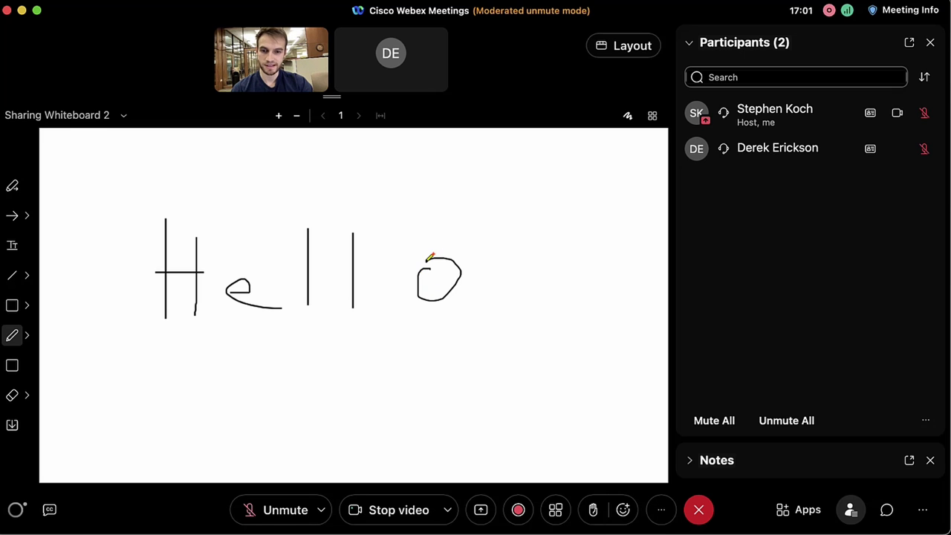
pyautogui.click(124, 118)
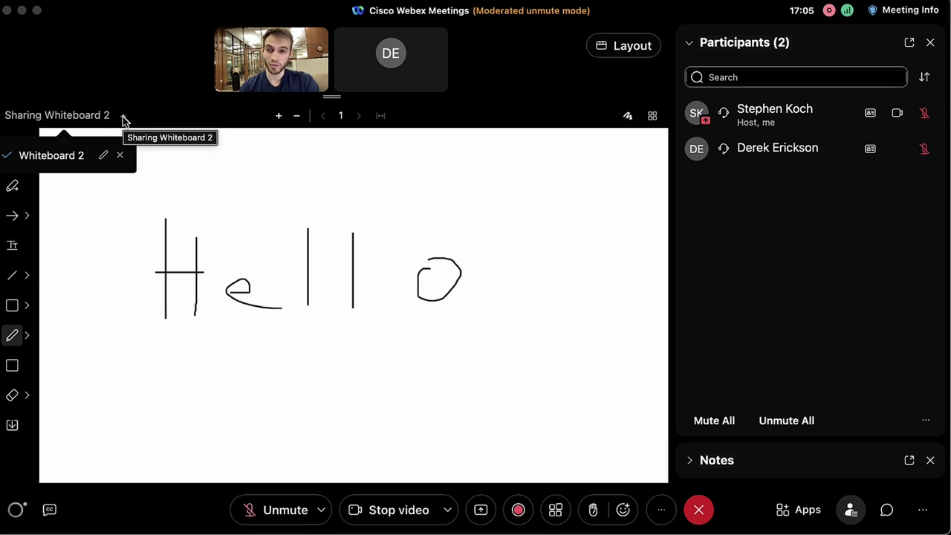
# Stop sharing Whiteboard 2, choosing Yes to save the Hello drawing.
pyautogui.click(120, 155)
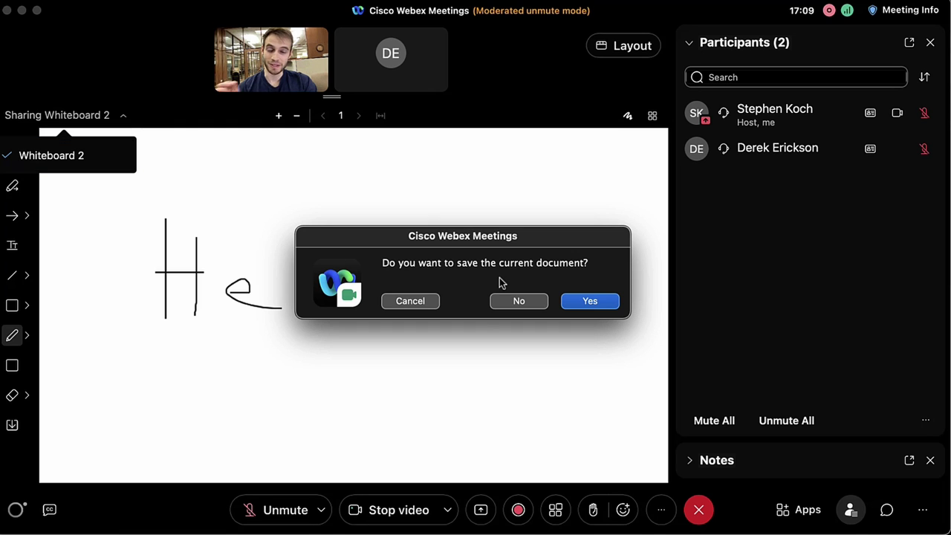
pyautogui.moveTo(457, 250); pyautogui.dragTo(642, 254)
pyautogui.moveTo(307, 230); pyautogui.dragTo(307, 305)
pyautogui.moveTo(353, 234); pyautogui.dragTo(353, 306)
pyautogui.moveTo(446, 260); pyautogui.dragTo(443, 261)
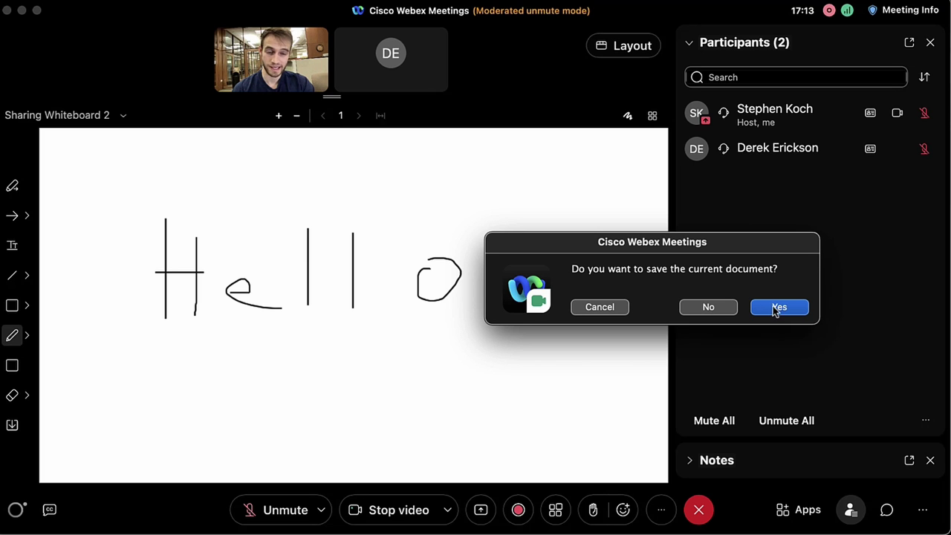
pyautogui.click(689, 313)
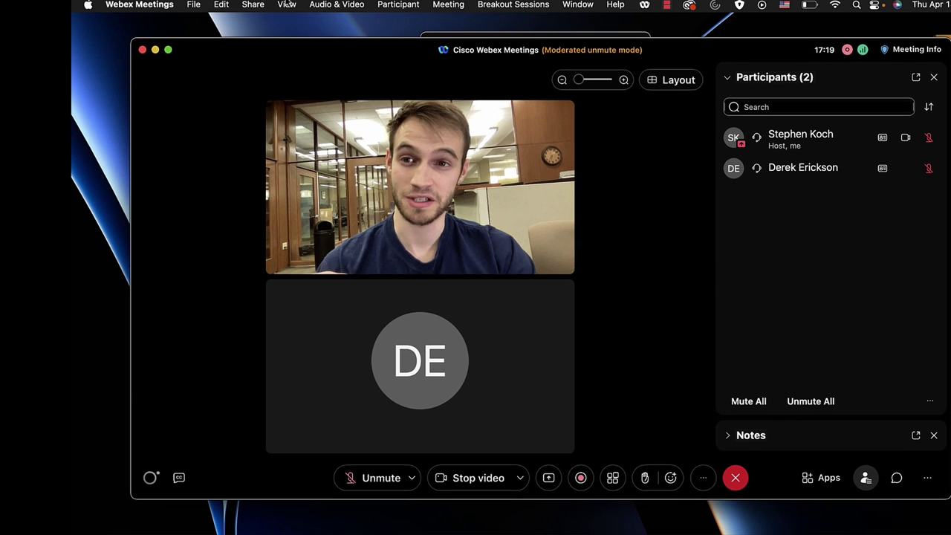
# Turn the host's camera off and then back on.
pyautogui.click(253, 5)
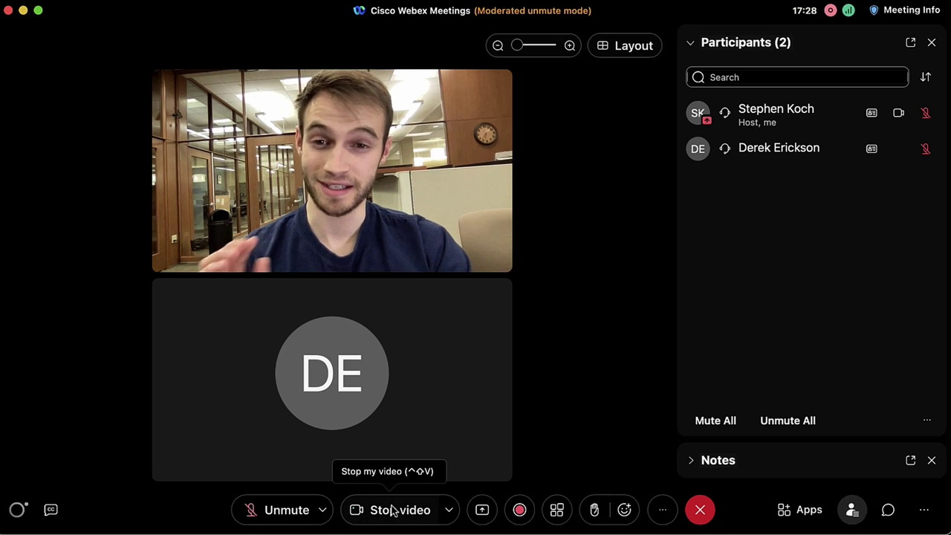
pyautogui.click(392, 509)
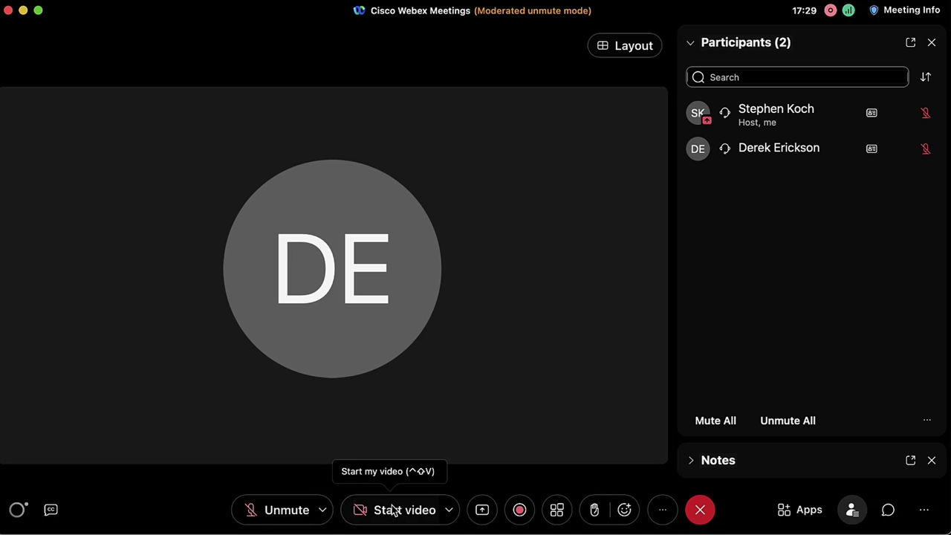
pyautogui.click(392, 510)
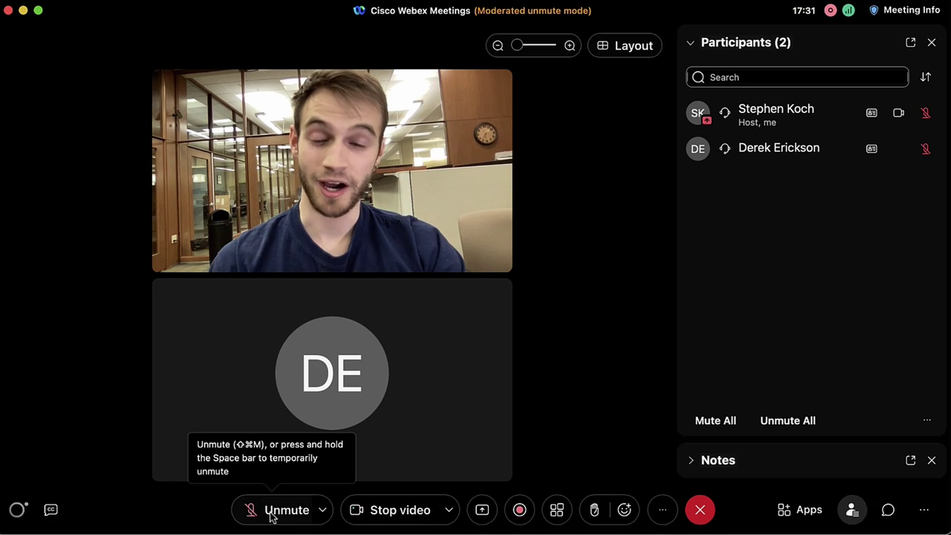